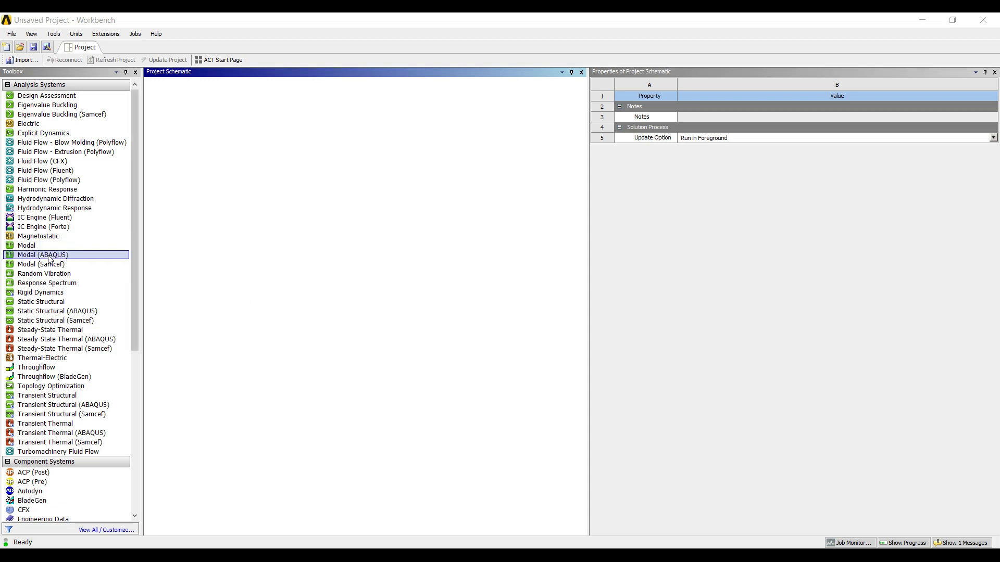
Step: Add a Modal analysis system to the project schematic and name it eg-1
left_click_drag(41, 247, 199, 120)
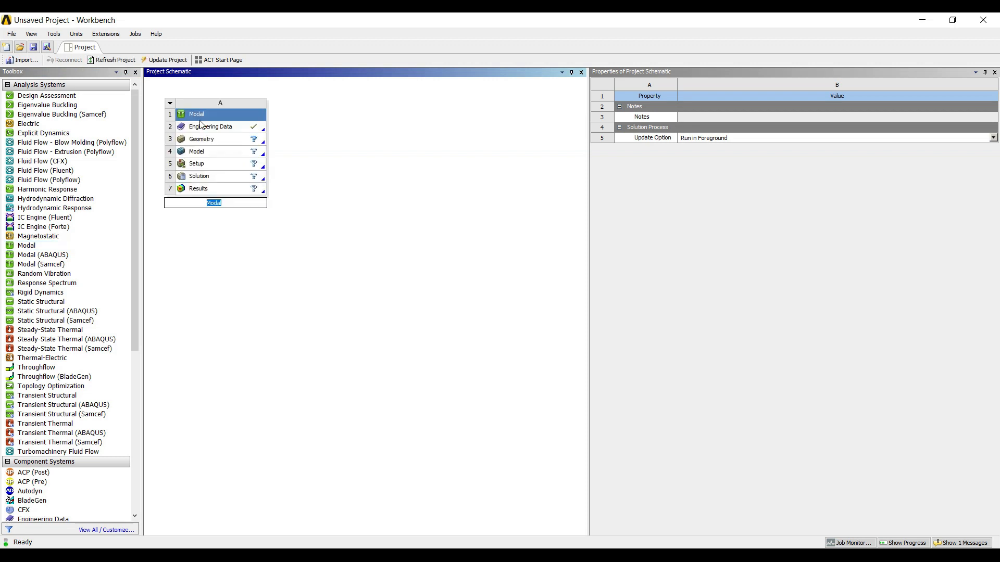
type("eg-1")
key("Return")
Step: Start a new DesignModeler geometry for the eg-1 system and set its length unit to millimetre
left_click(224, 140)
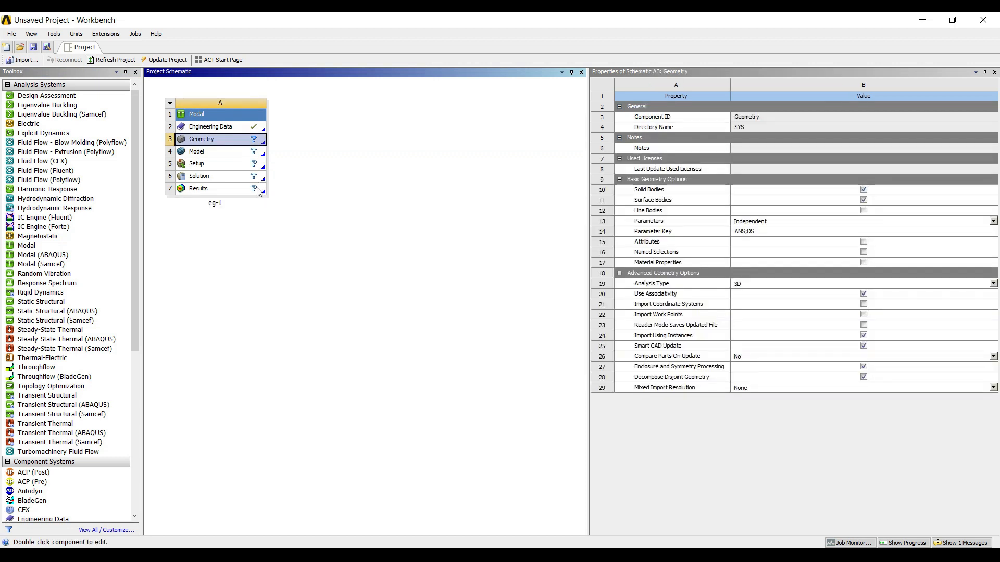
right_click(224, 143)
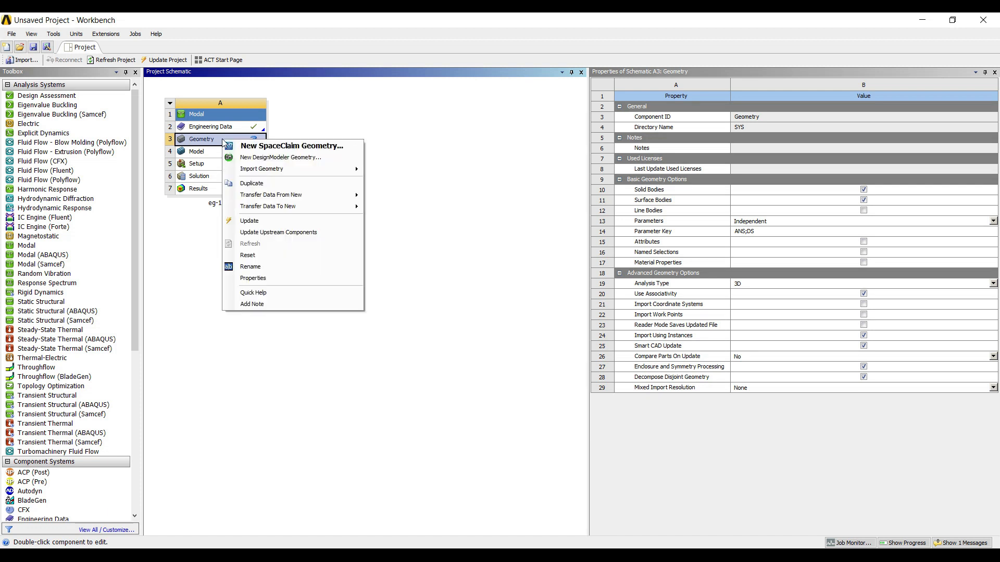
left_click(245, 159)
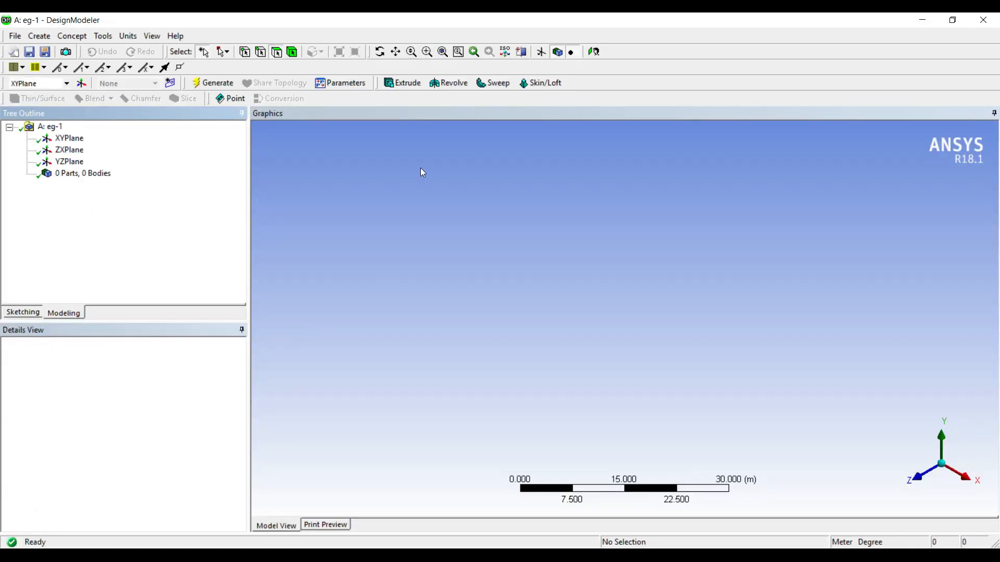
left_click(128, 36)
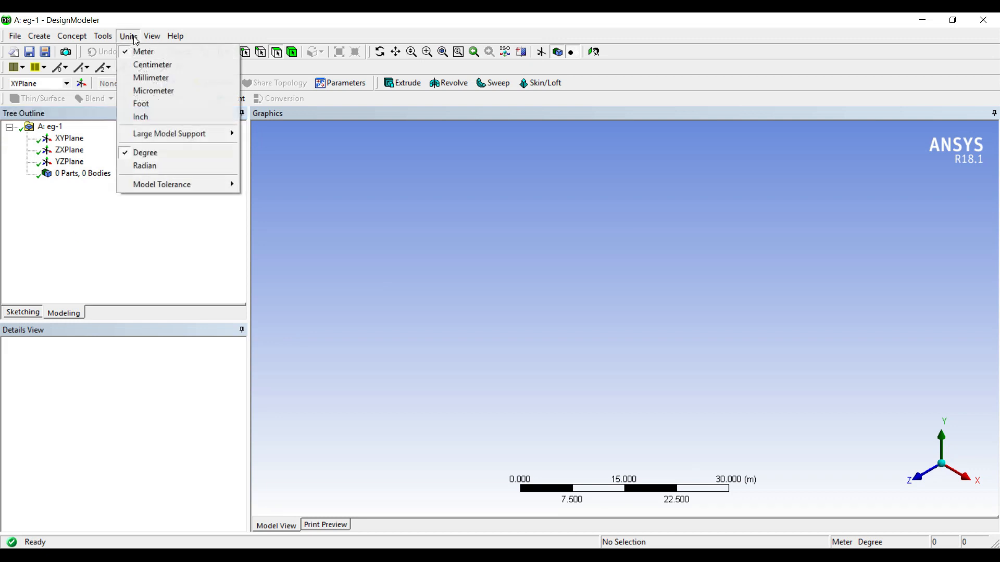
left_click(150, 78)
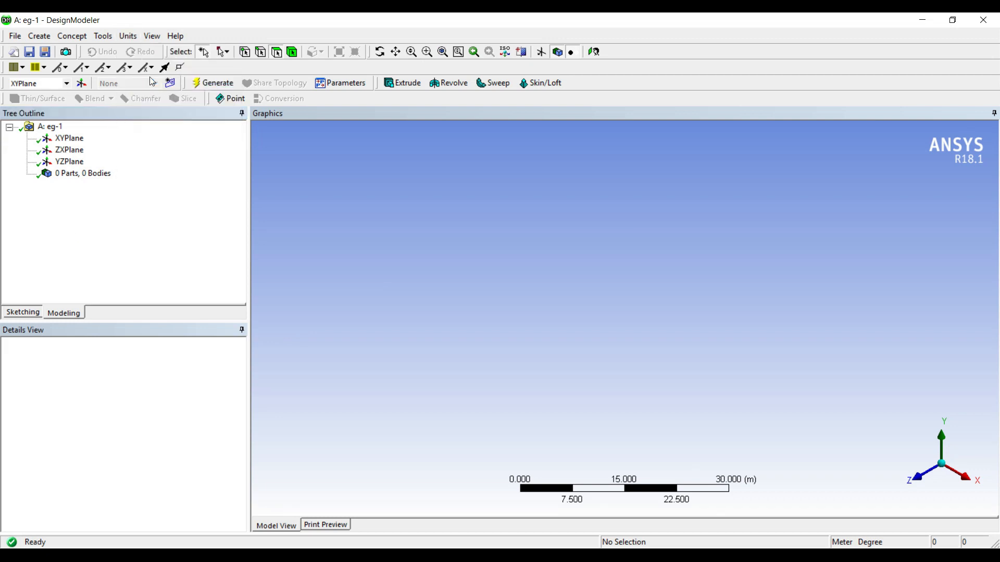
Step: Sketch a rectangle about 51 mm wide and 31 mm high around the origin on the XY plane
left_click(84, 147)
left_click(594, 52)
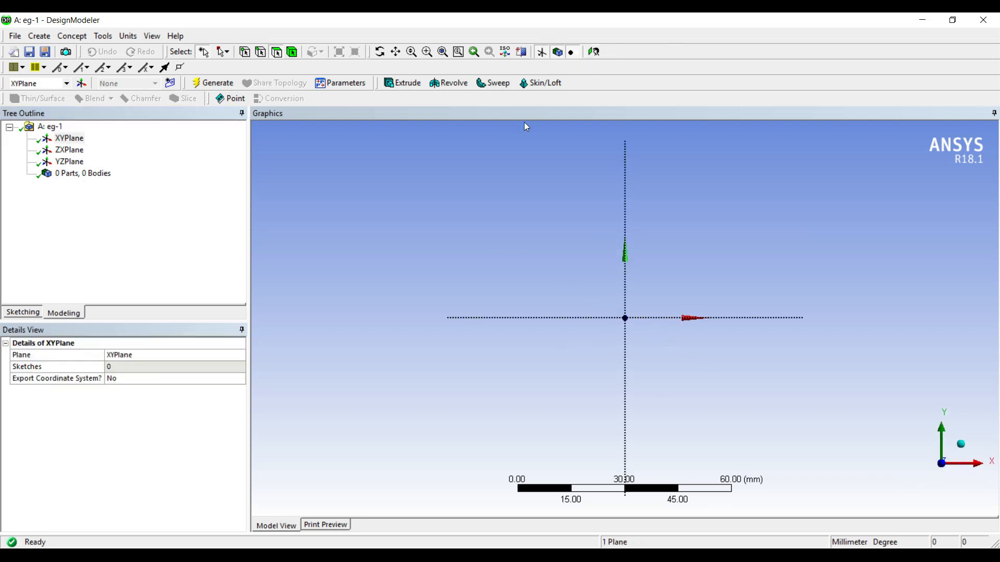
left_click(23, 313)
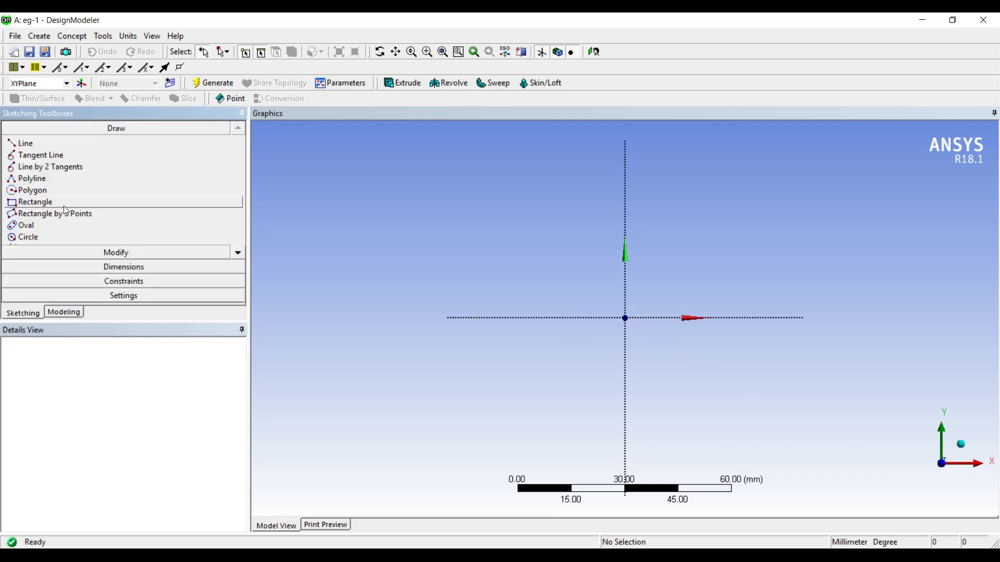
left_click(34, 202)
left_click(539, 269)
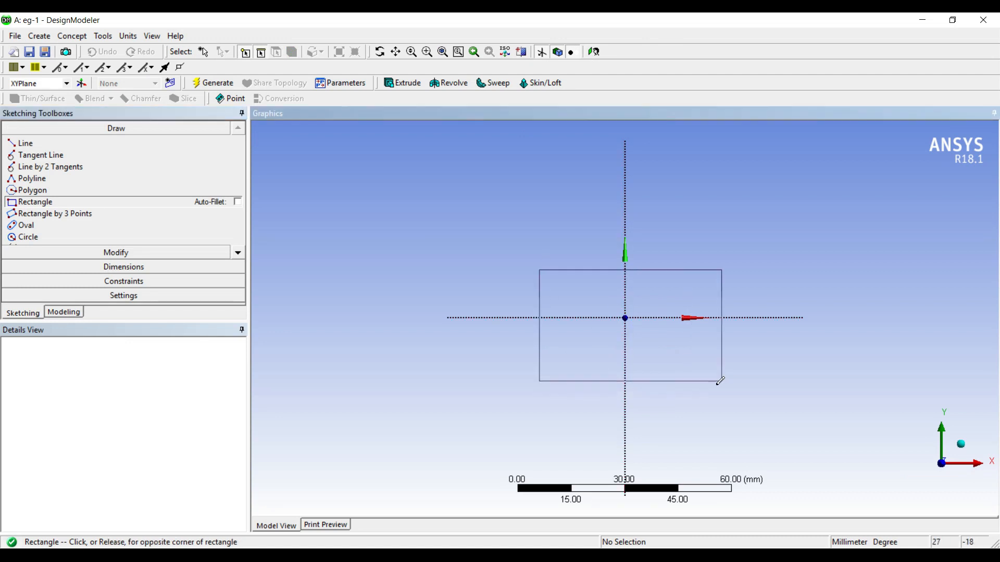
left_click(720, 381)
Step: Dimension the rectangle's width along its upper edge and its height along its left edge
left_click(123, 266)
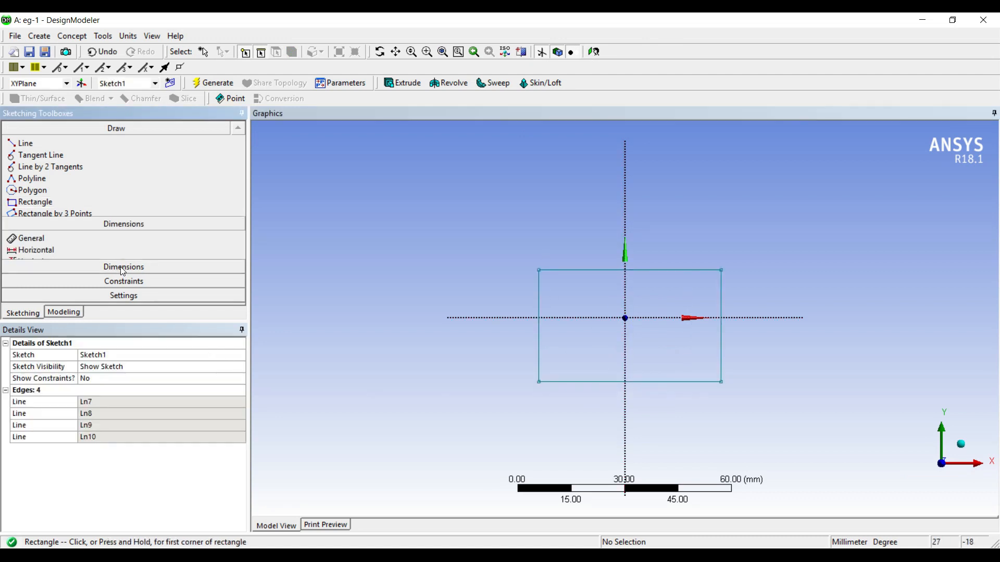
left_click(621, 271)
left_click(619, 224)
left_click(540, 322)
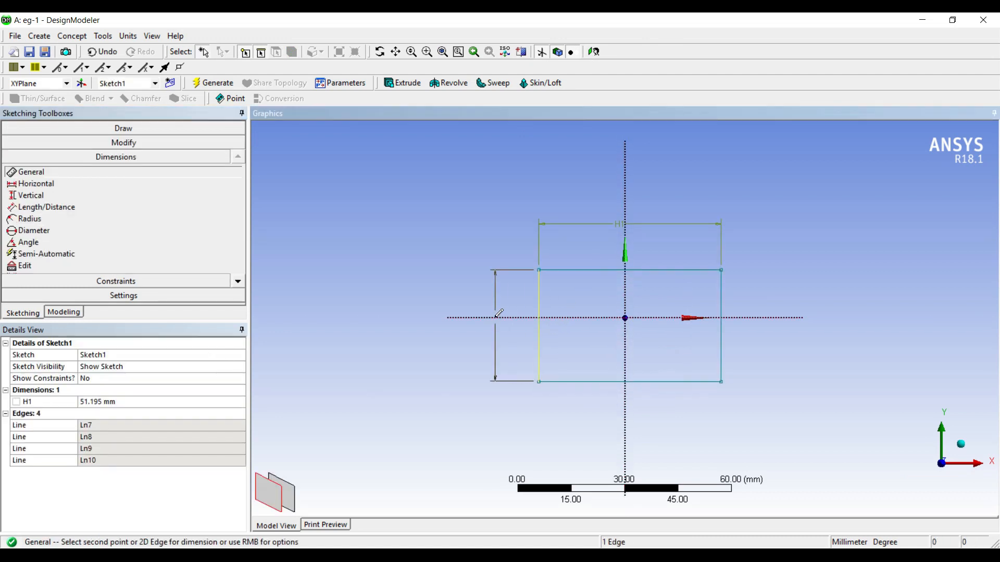
left_click(495, 318)
Step: Set the rectangle's width to 50 mm and its height to 40 mm
left_click(119, 402)
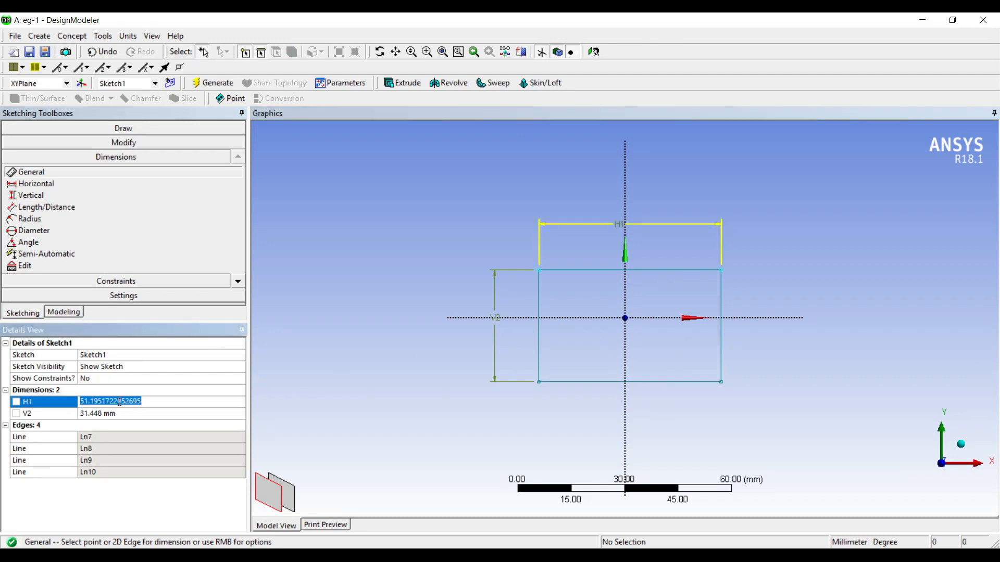
type("50")
key("Return")
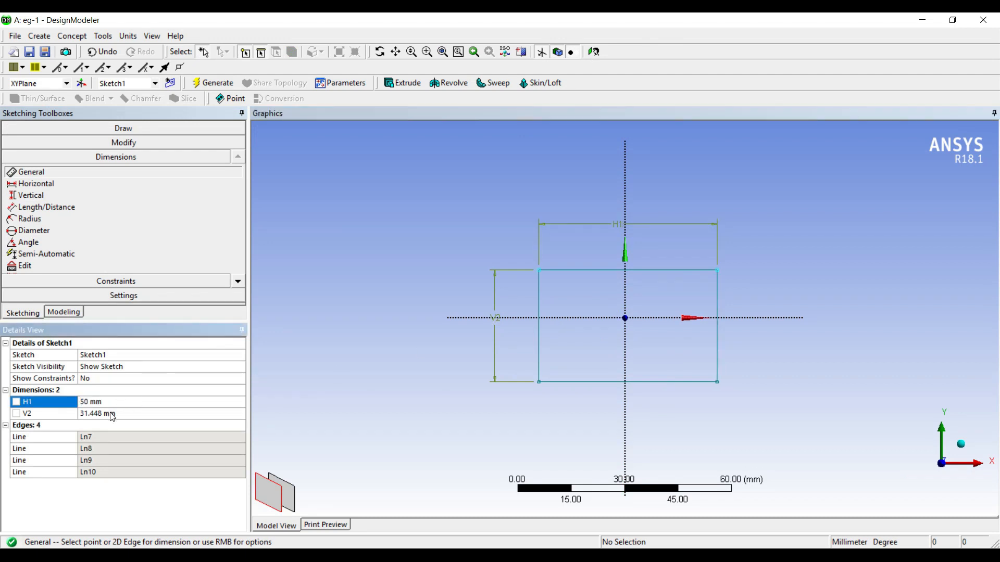
left_click(112, 414)
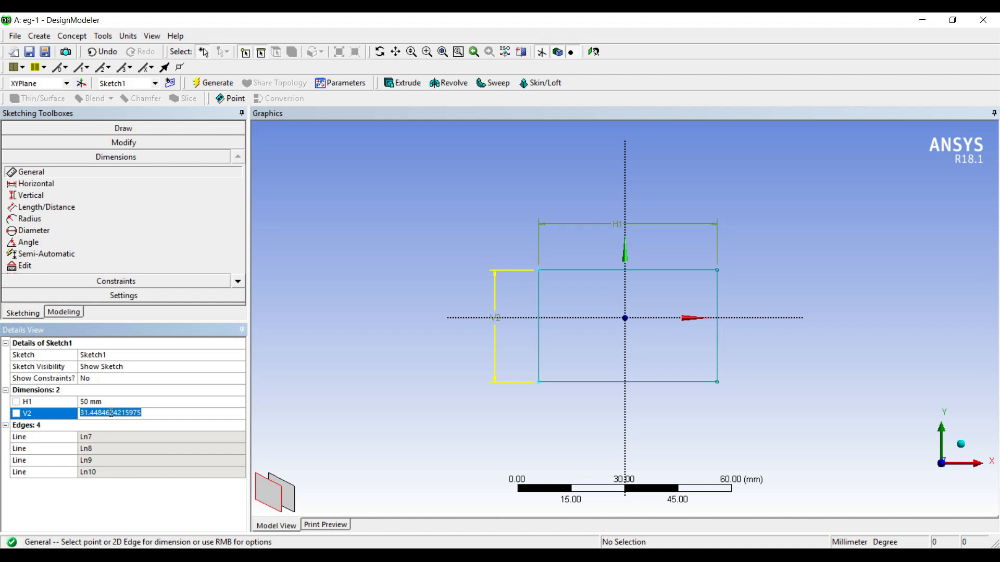
type("40")
key("Return")
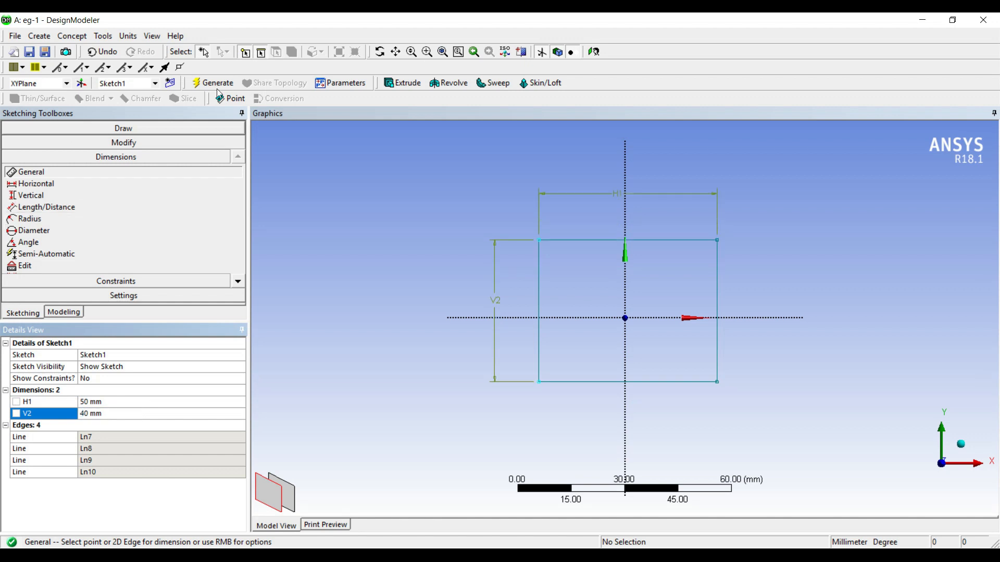
Step: Extrude the rectangle sketch to a depth of 500 mm and generate the solid beam
left_click(402, 83)
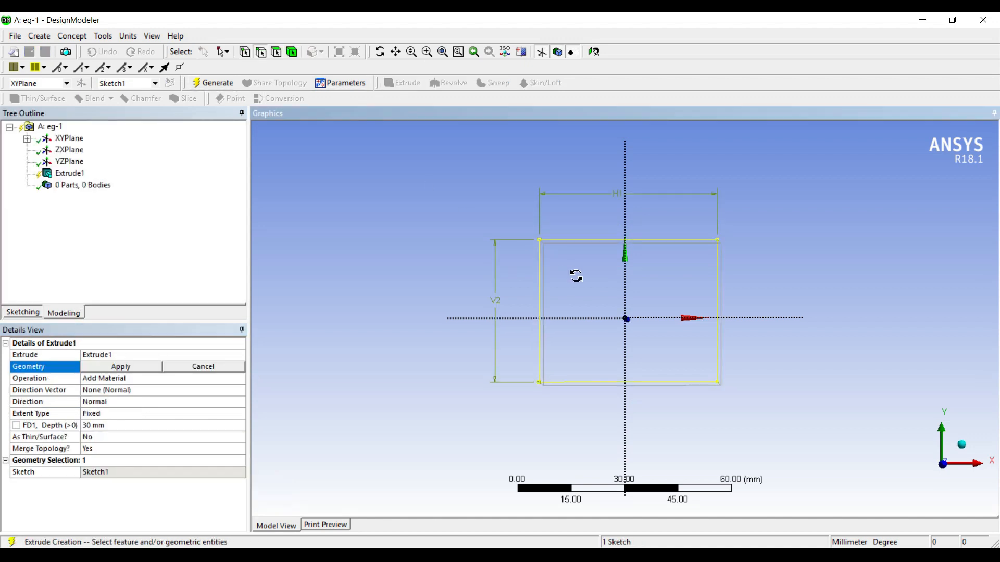
left_click(116, 366)
left_click(118, 426)
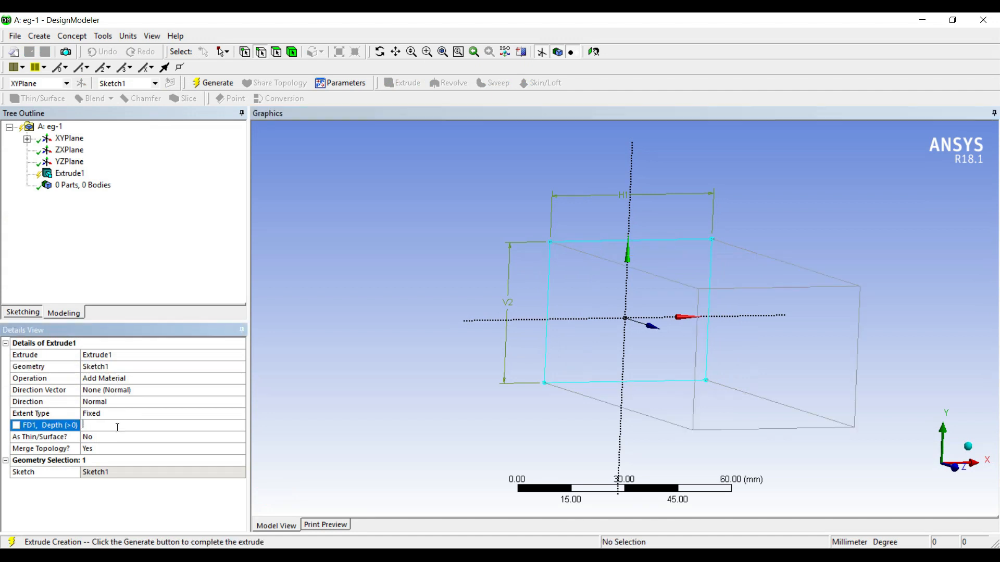
type("500")
key("Return")
left_click(214, 83)
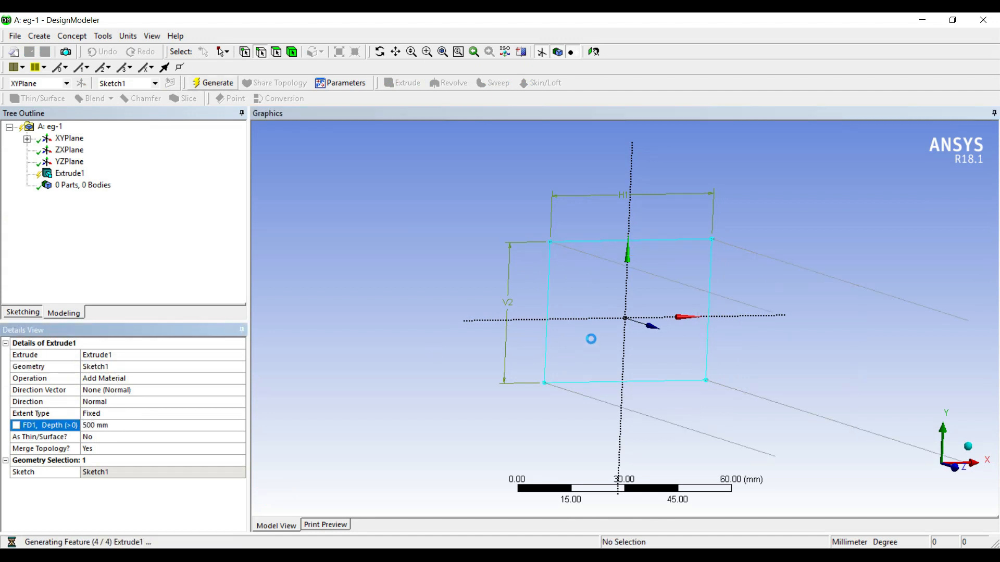
middle_click_drag(633, 356, 732, 364)
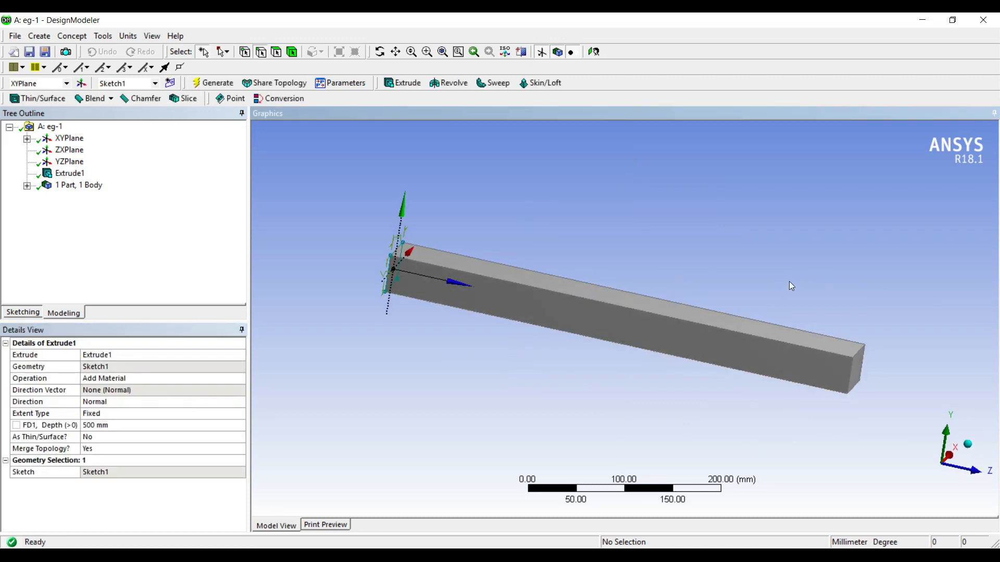
Step: Open the eg-1 model in Mechanical from the project schematic and show the solid body's properties
left_click(927, 20)
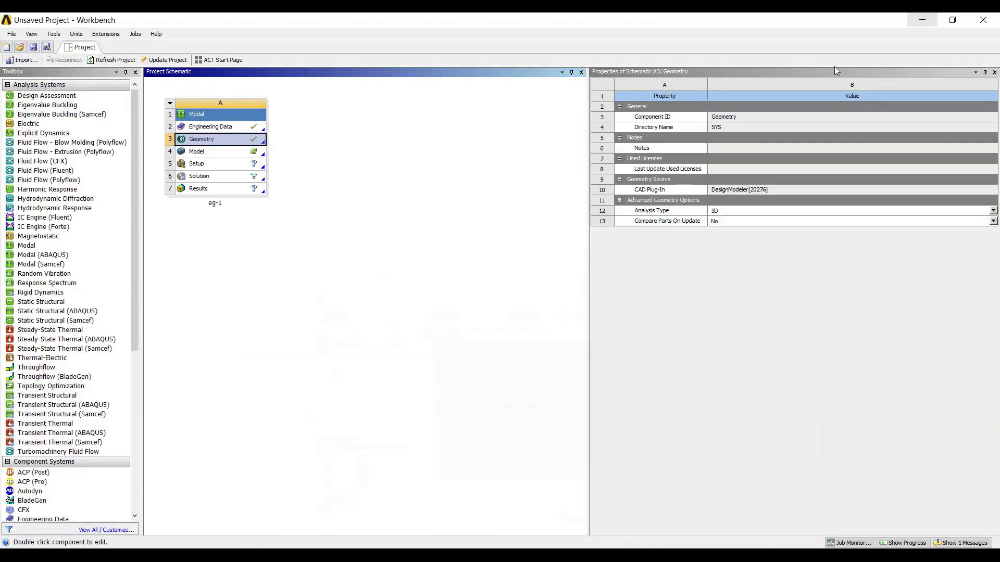
double_click(225, 153)
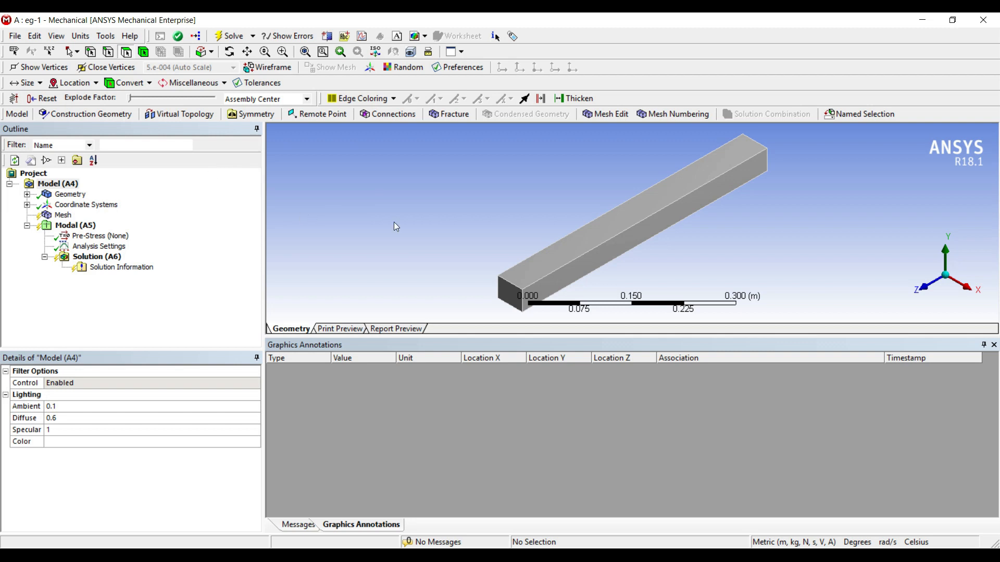
middle_click_drag(521, 273, 771, 252)
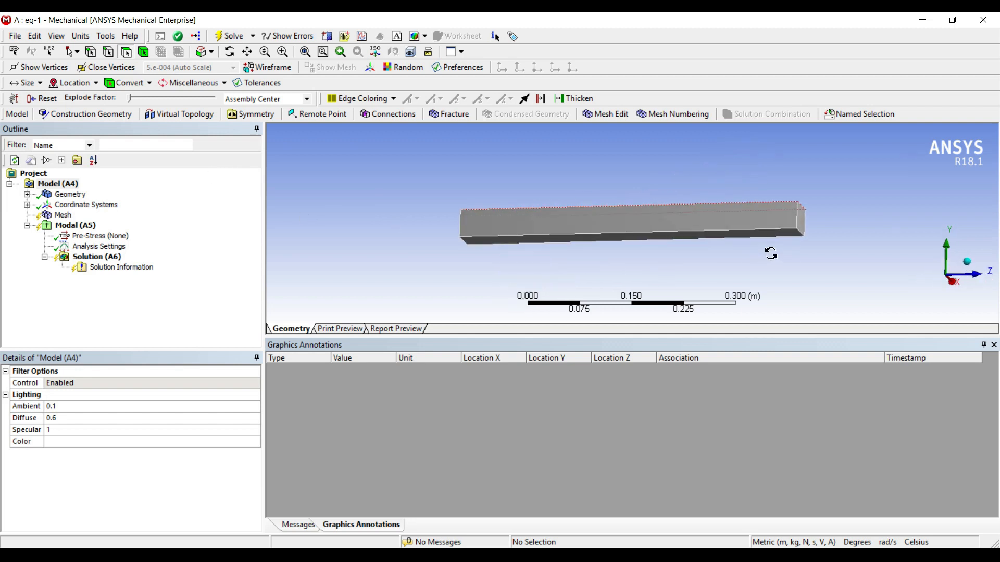
middle_click_drag(549, 237, 572, 221)
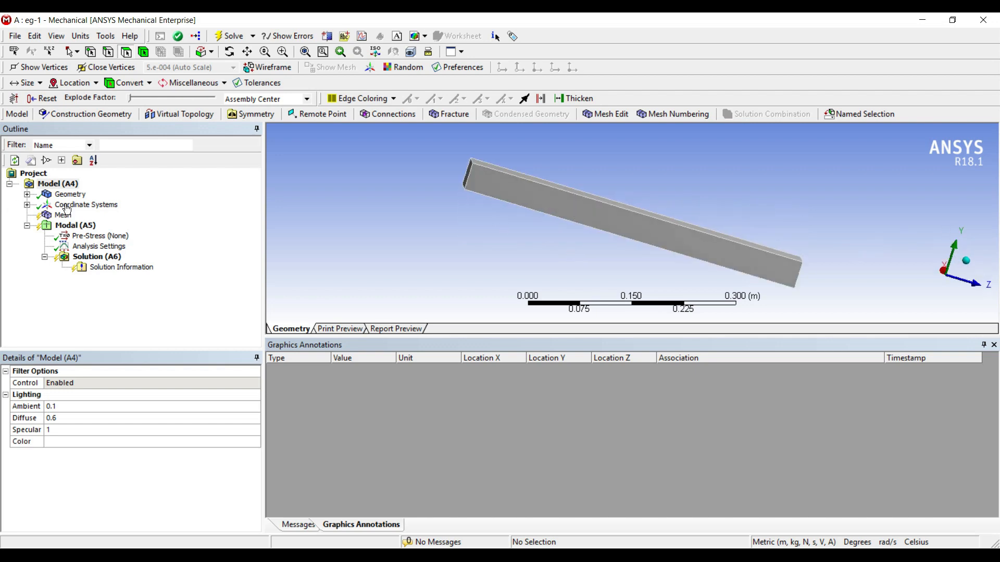
left_click(27, 194)
left_click(74, 204)
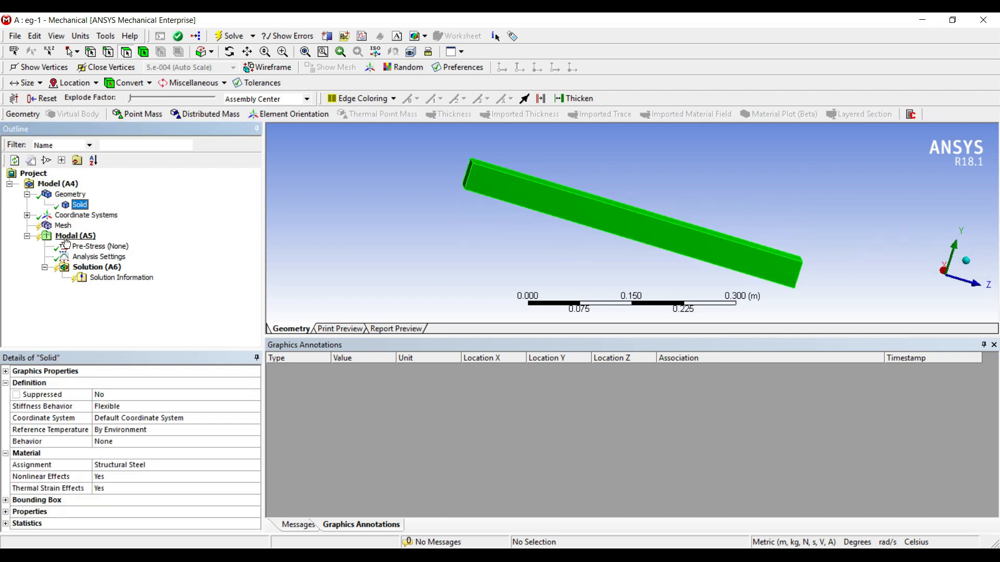
Step: Add a mesh method control scoped to the beam body and set its method to Tetrahedrons
left_click(59, 226)
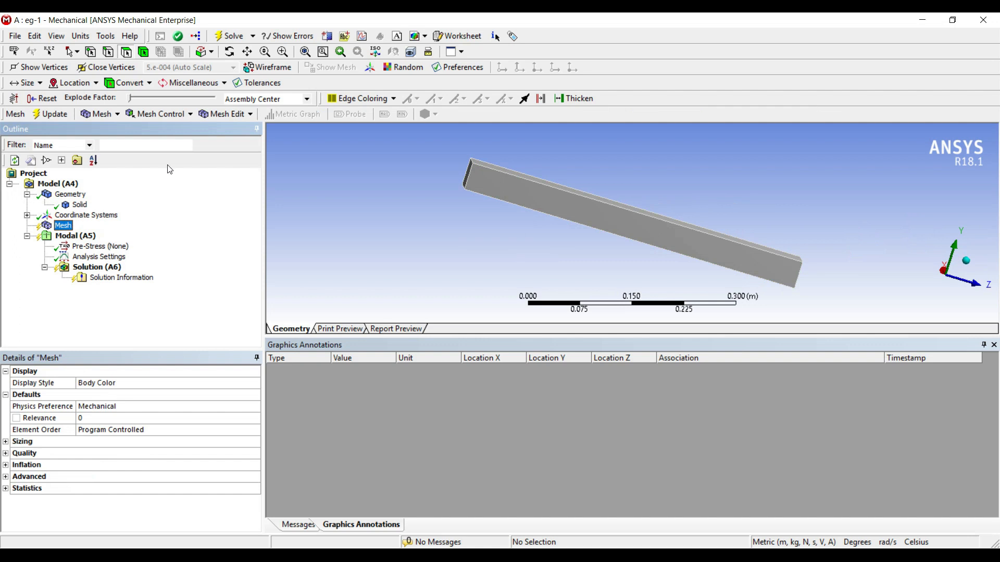
left_click(190, 114)
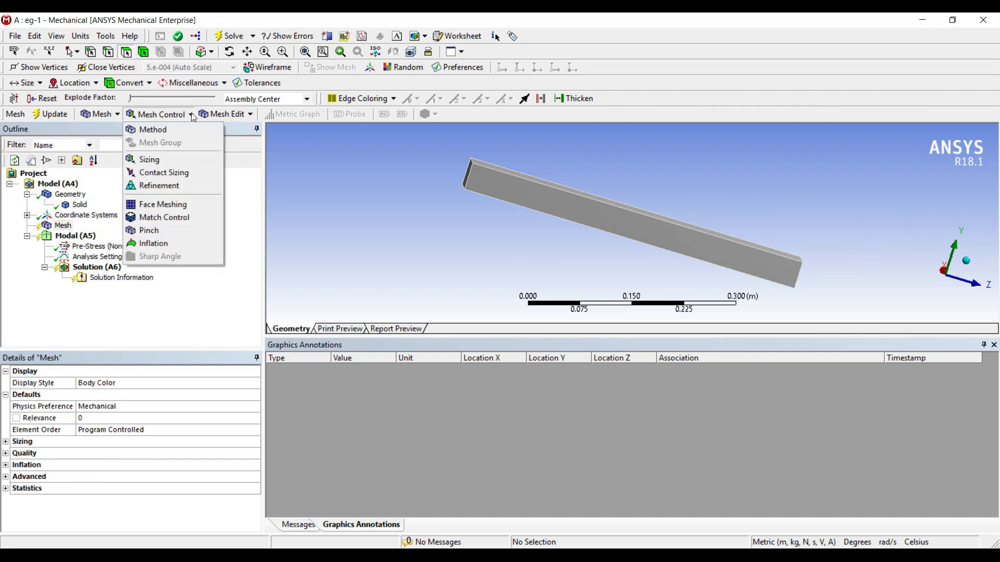
left_click(165, 131)
left_click(112, 395)
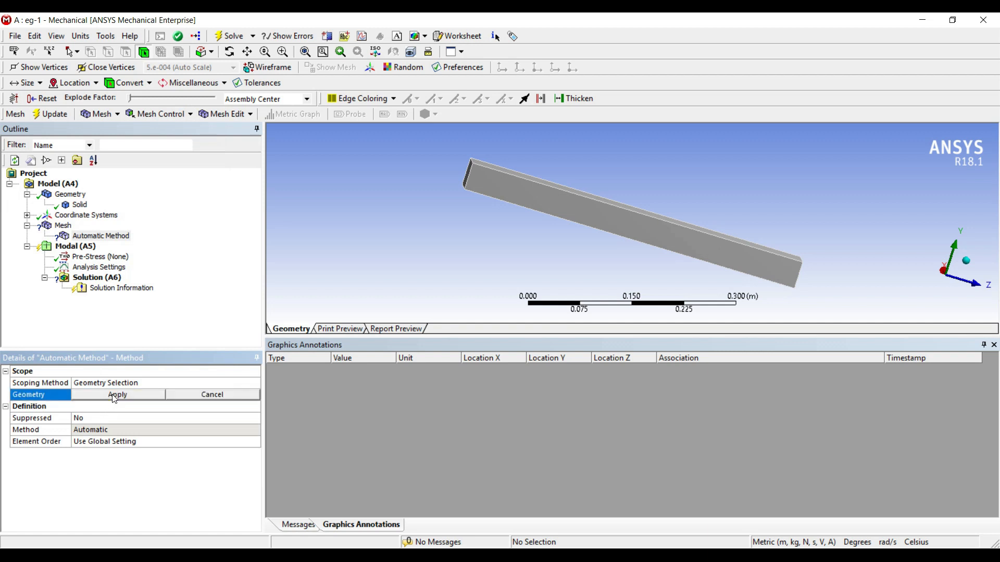
left_click(518, 191)
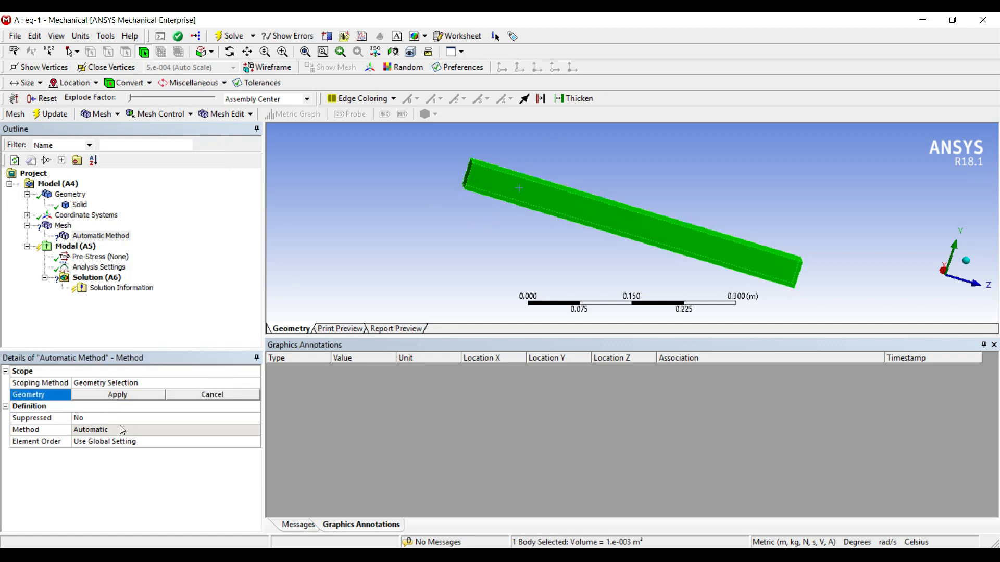
left_click(125, 395)
left_click(136, 431)
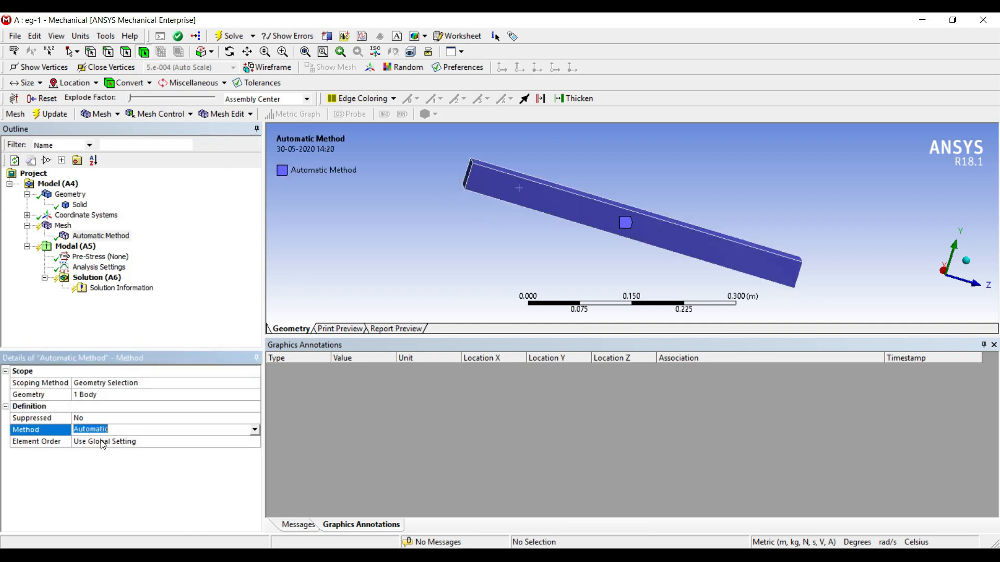
left_click(256, 431)
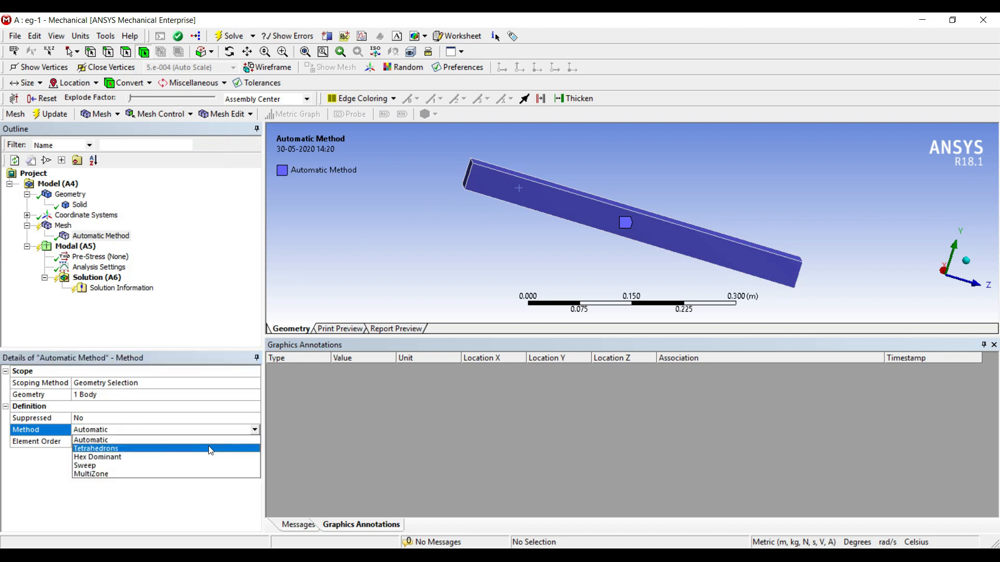
left_click(143, 449)
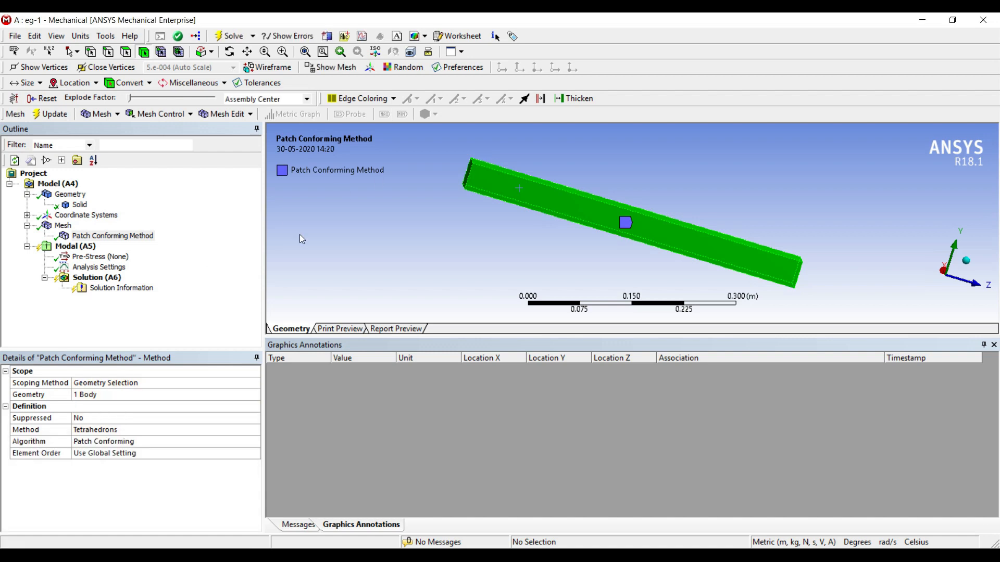
Step: Apply a fixed support to the beam's end face at the low-Z end in the modal analysis
left_click(73, 247)
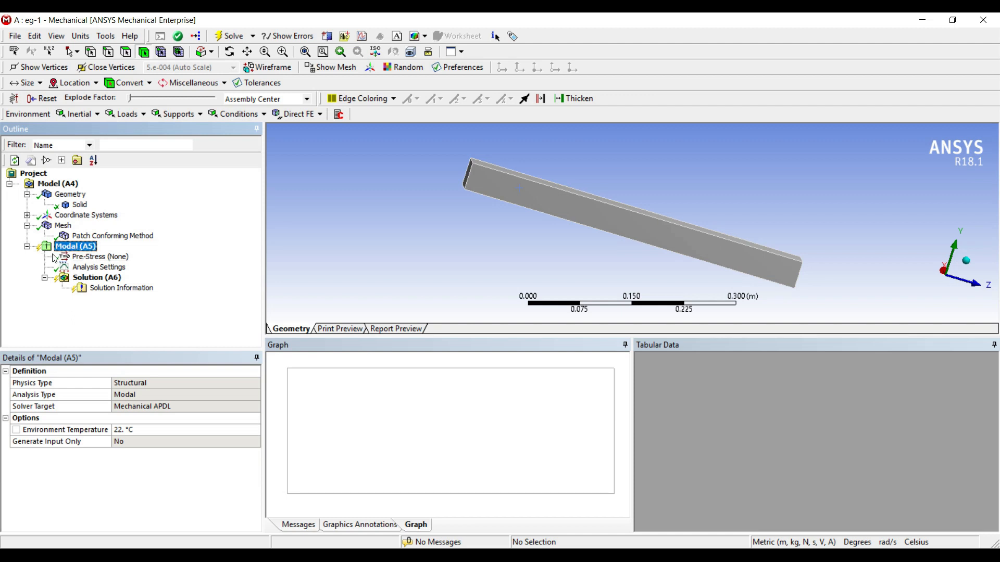
scroll(477, 184, "up", 2)
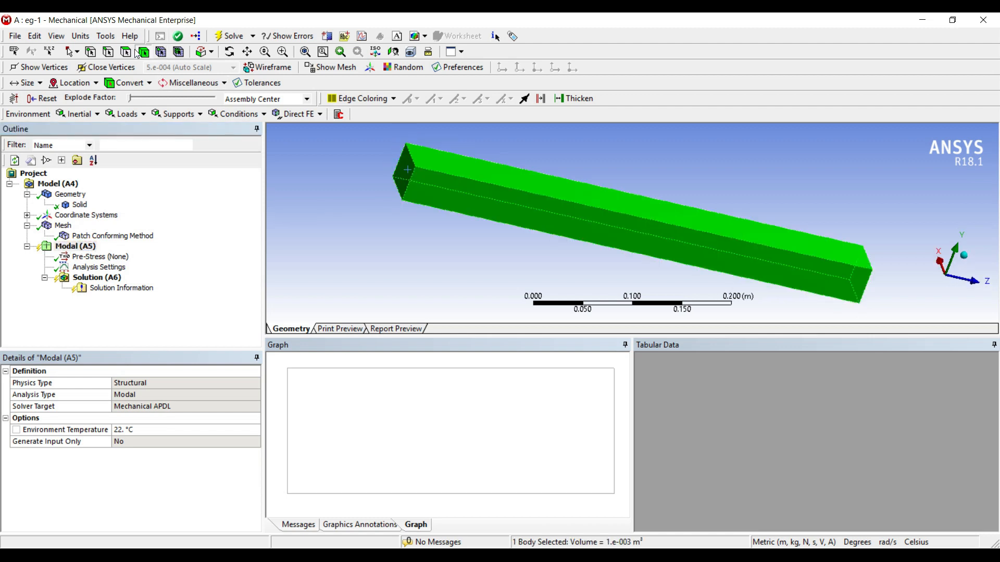
left_click(126, 53)
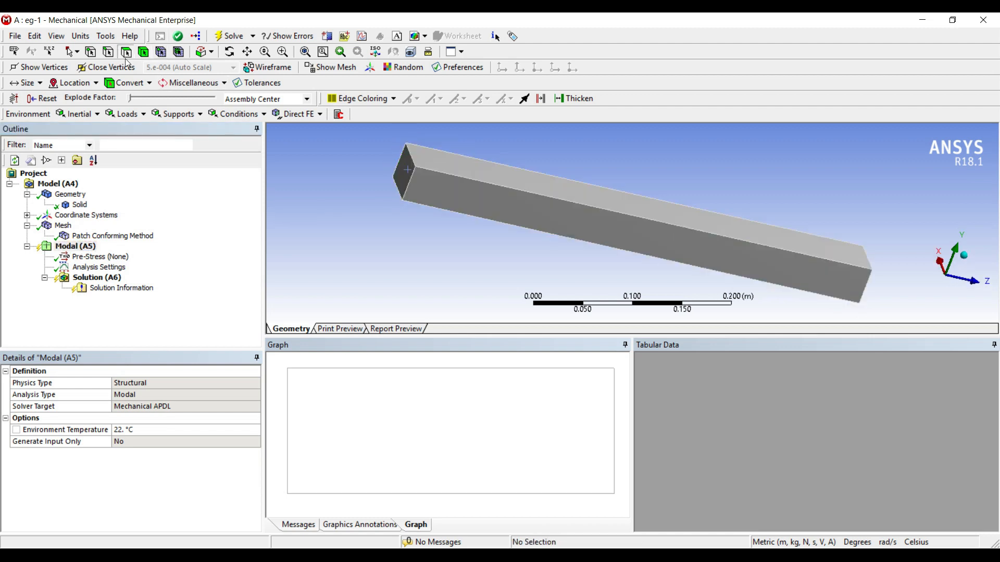
left_click(408, 164)
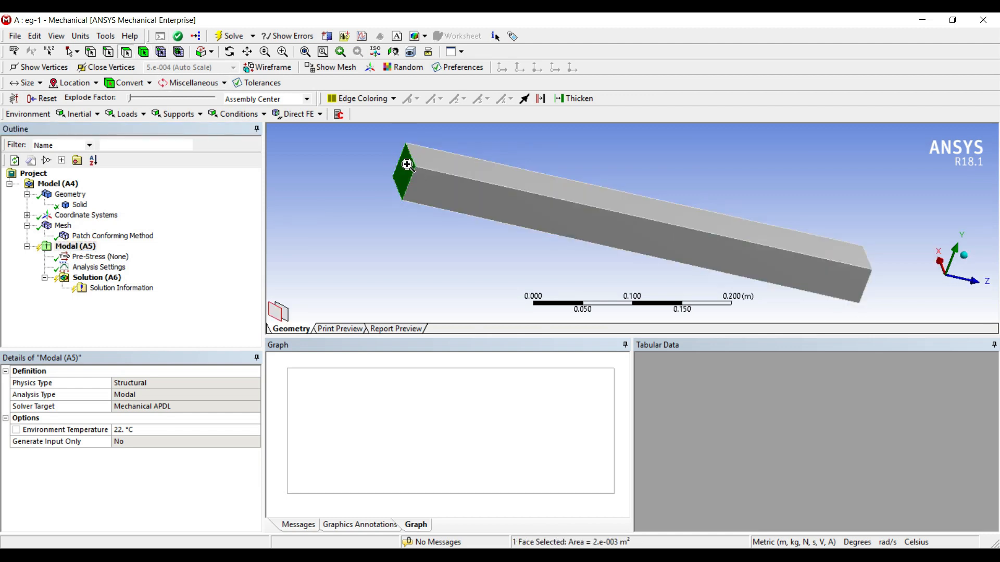
right_click(407, 164)
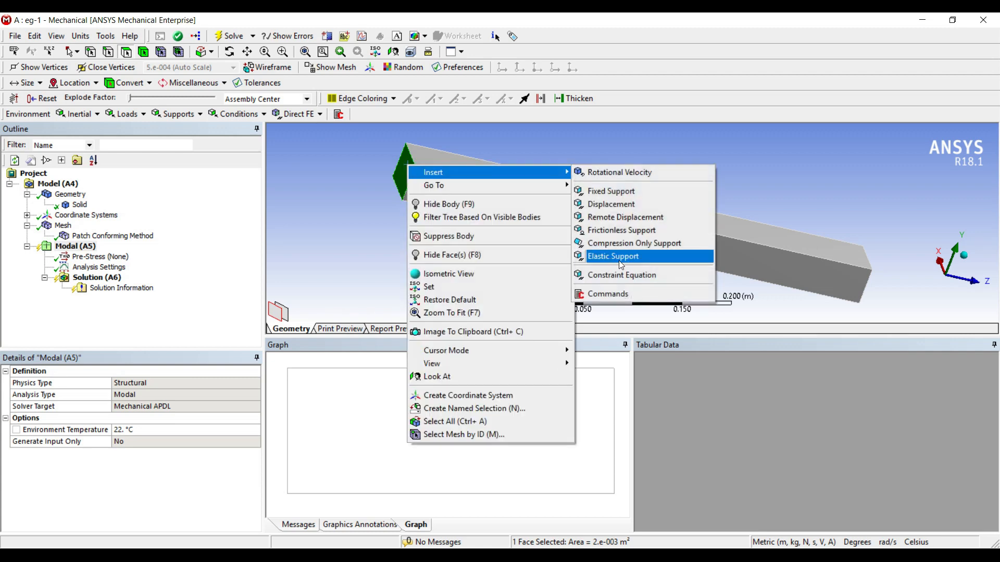
mouse_move(570, 173)
left_click(603, 189)
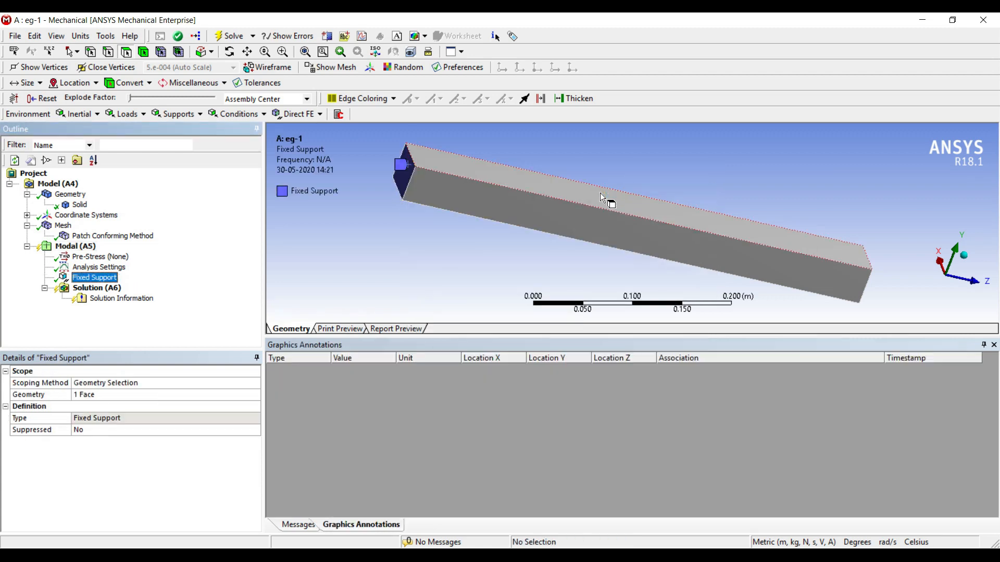
Step: Add a directional deformation result for all bodies to the solution and orient it along the Z axis
middle_click_drag(687, 236, 672, 215)
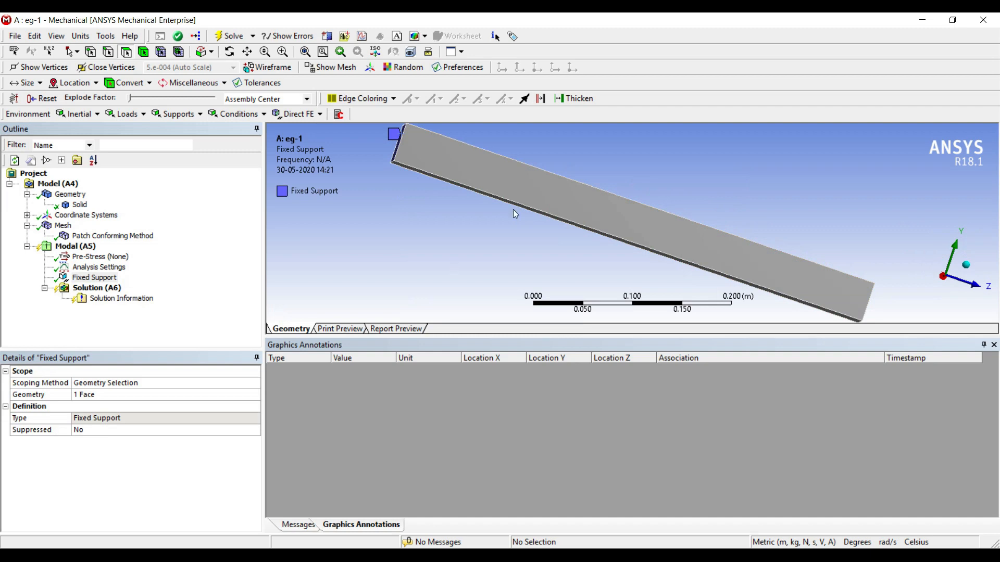
scroll(513, 210, "down", 3)
scroll(483, 209, "up", 1)
left_click(109, 291)
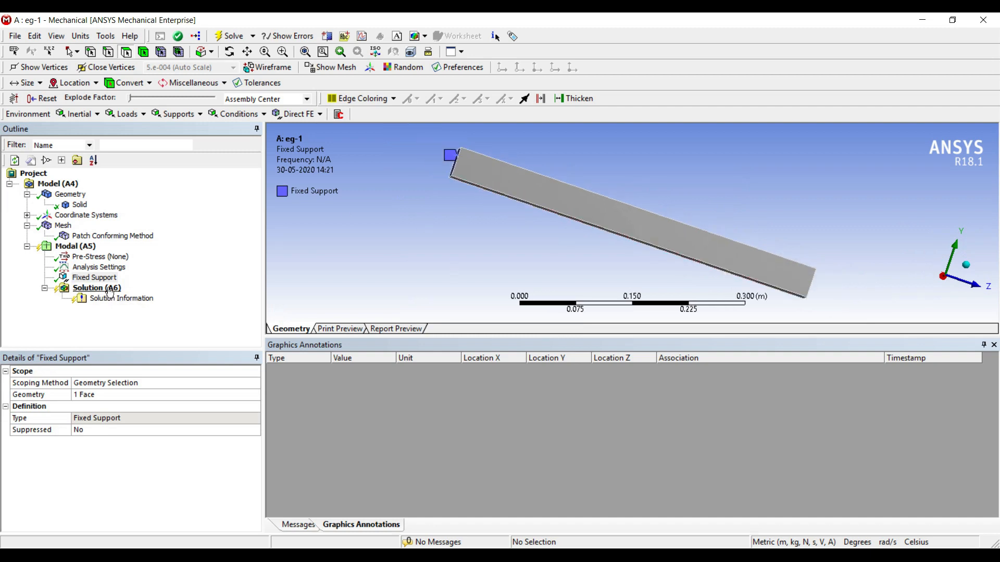
right_click(110, 291)
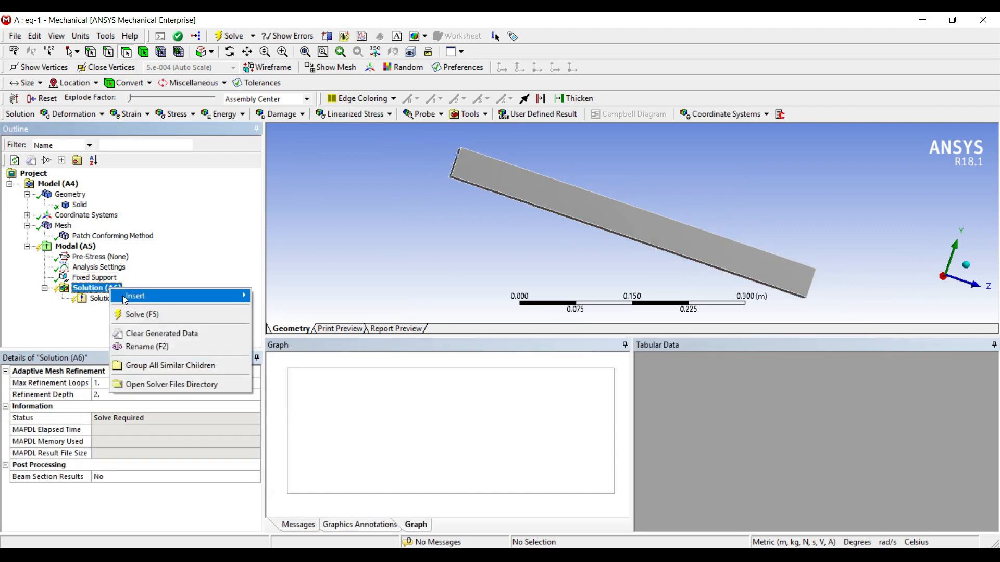
mouse_move(141, 296)
mouse_move(295, 294)
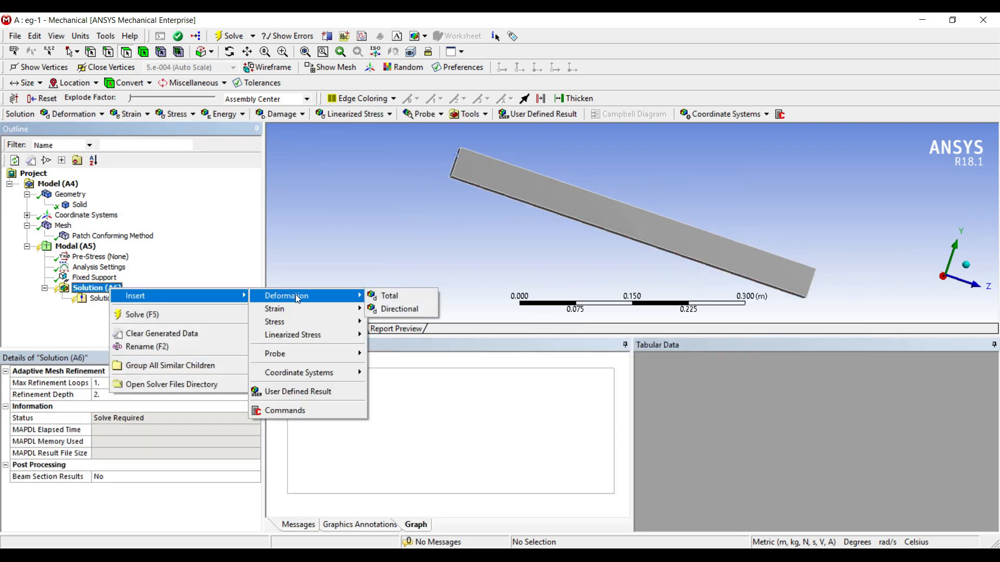
left_click(402, 309)
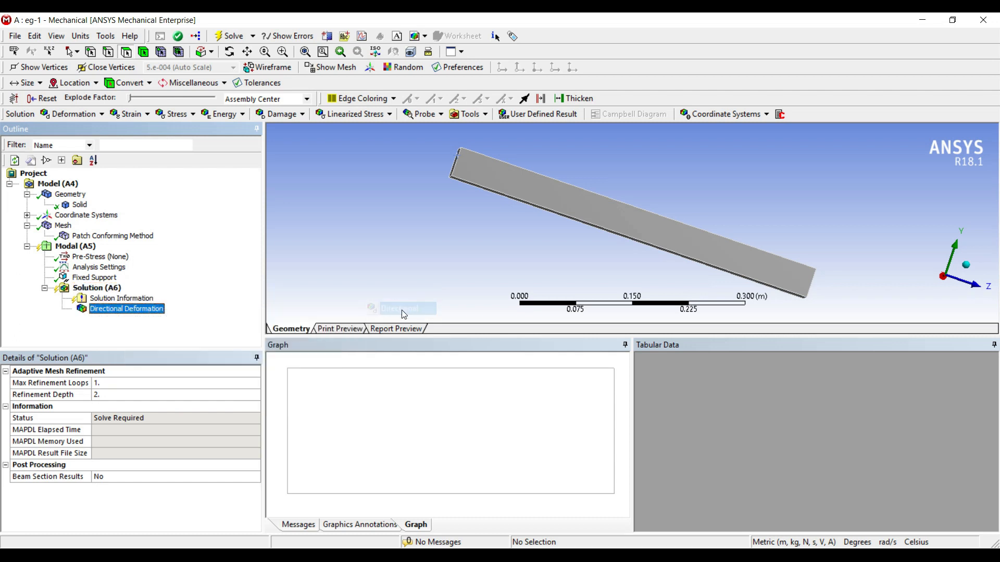
left_click(239, 428)
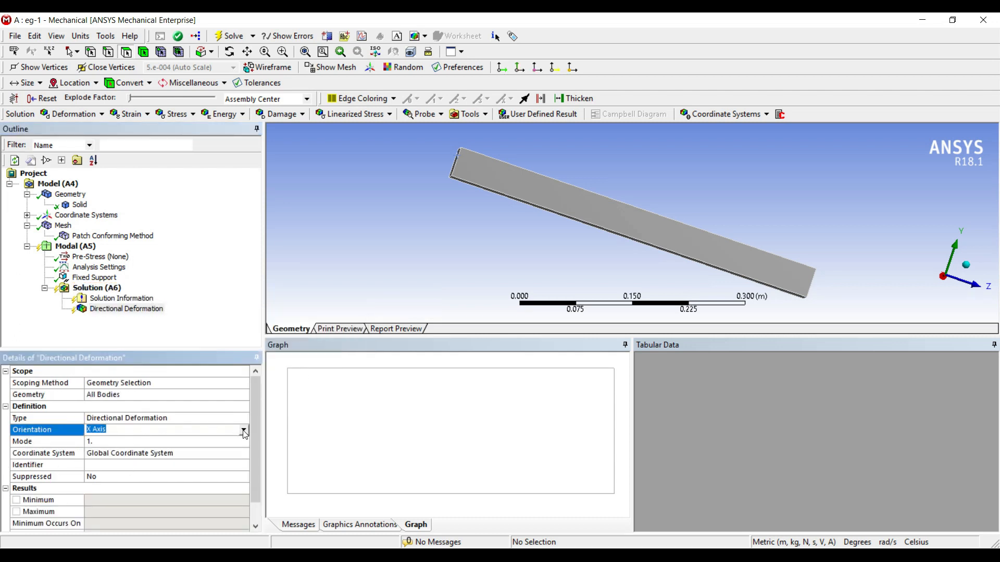
left_click(243, 430)
left_click(159, 460)
Step: Set the directional deformation result's mode to 6
left_click(103, 441)
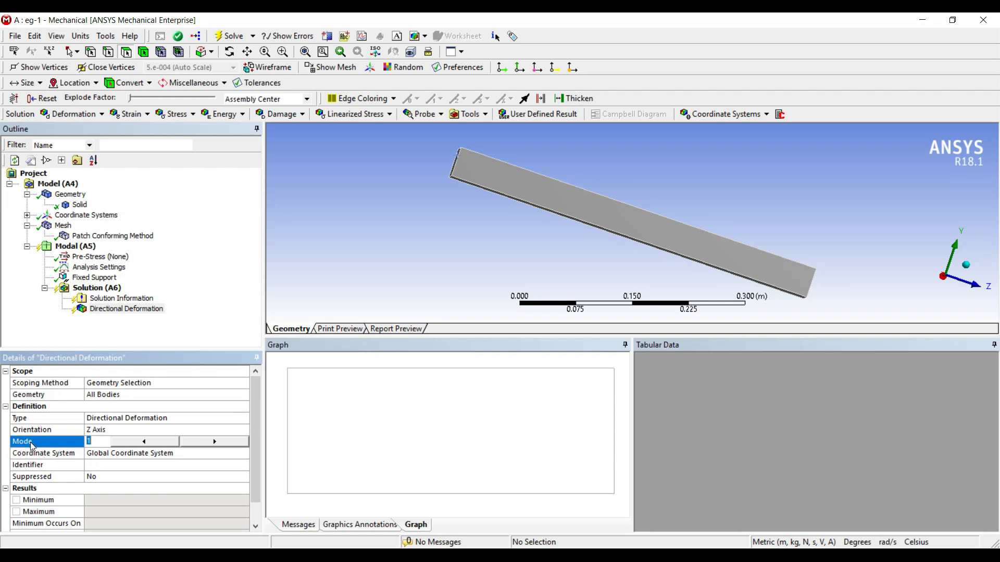
left_click(202, 442)
left_click(202, 442)
left_click(202, 442)
left_click(202, 442)
left_click(202, 442)
left_click(203, 442)
left_click(134, 443)
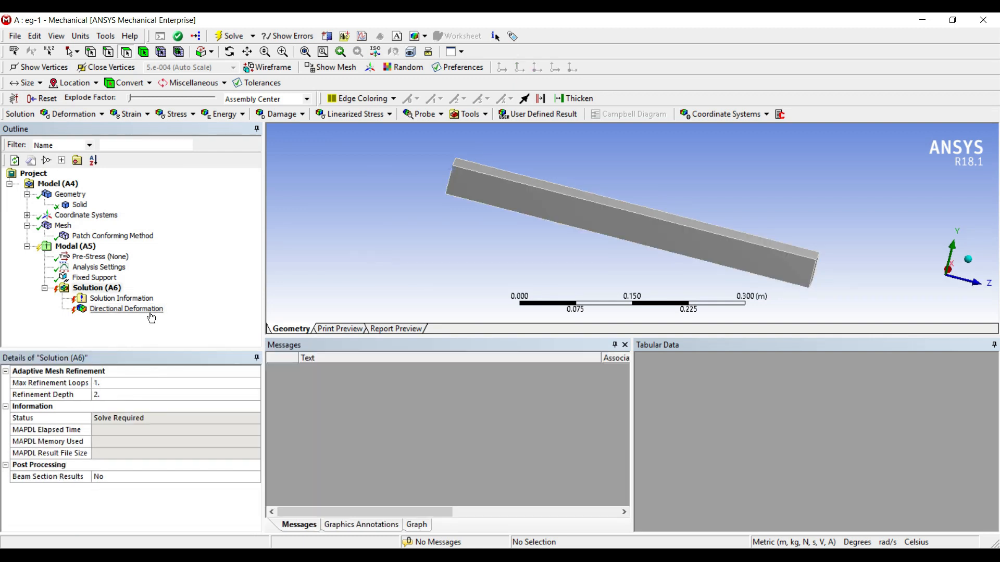
Step: Solve the modal analysis and display the directional deformation result together with its frequency graph
left_click(97, 288)
left_click(231, 37)
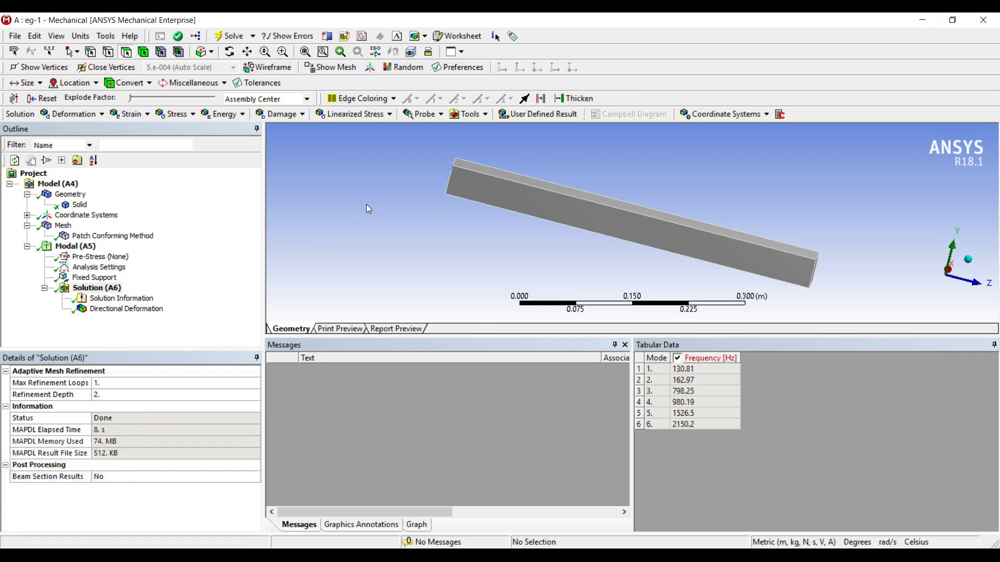
left_click(117, 309)
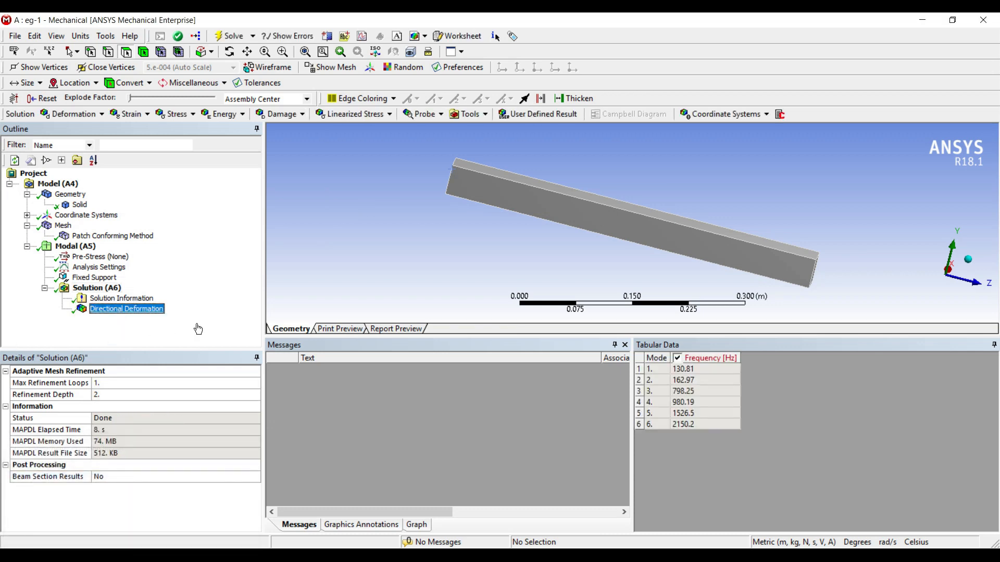
left_click_drag(480, 199, 523, 224)
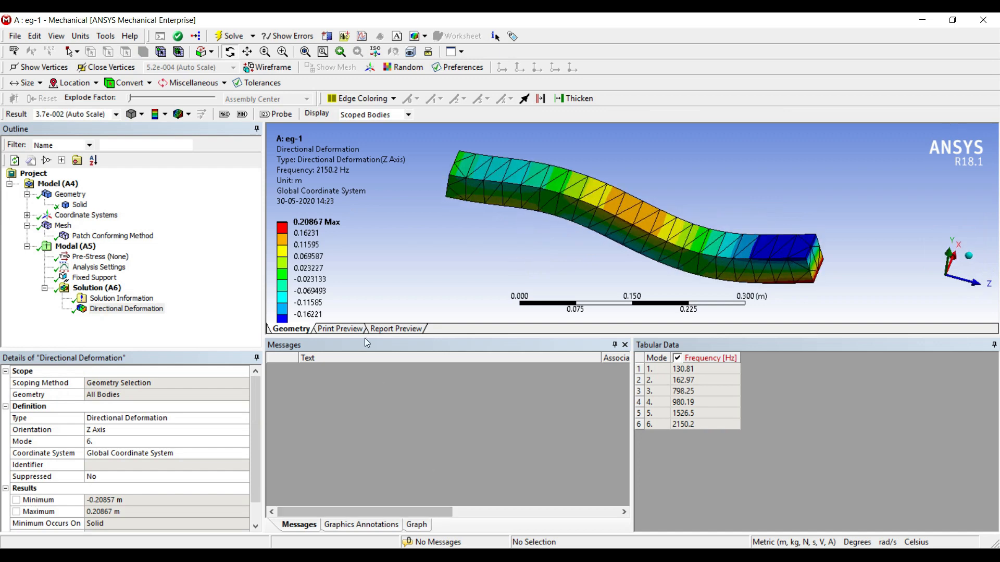
left_click(416, 525)
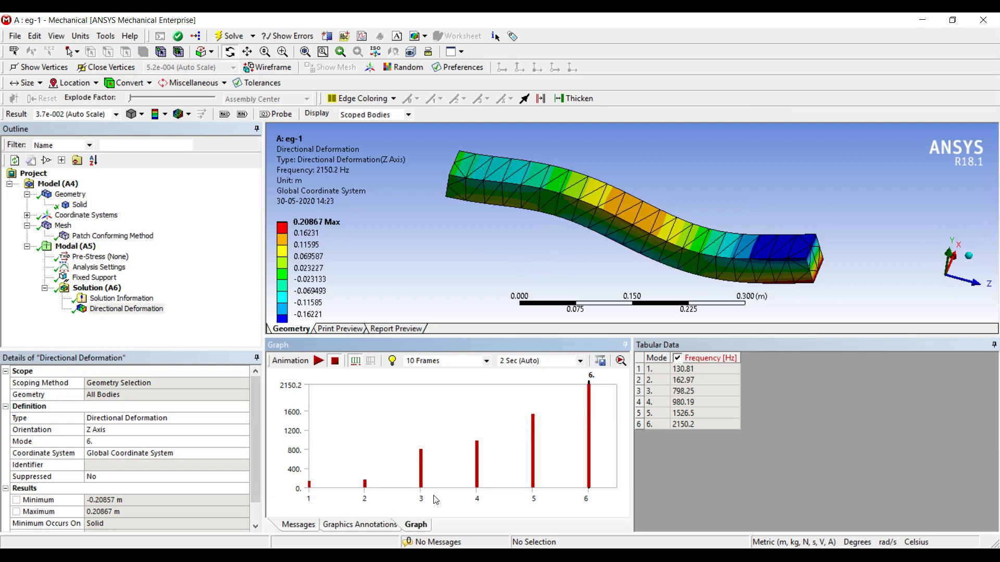
Step: Select all modes in the frequency graph and create mode shape results from them
left_click(599, 453)
right_click(599, 448)
left_click(613, 458)
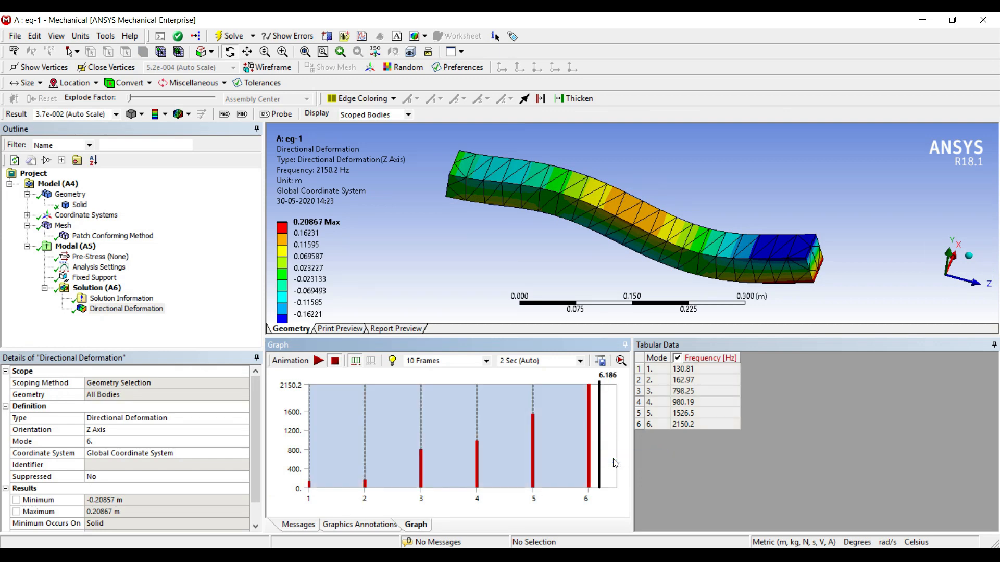
right_click(599, 453)
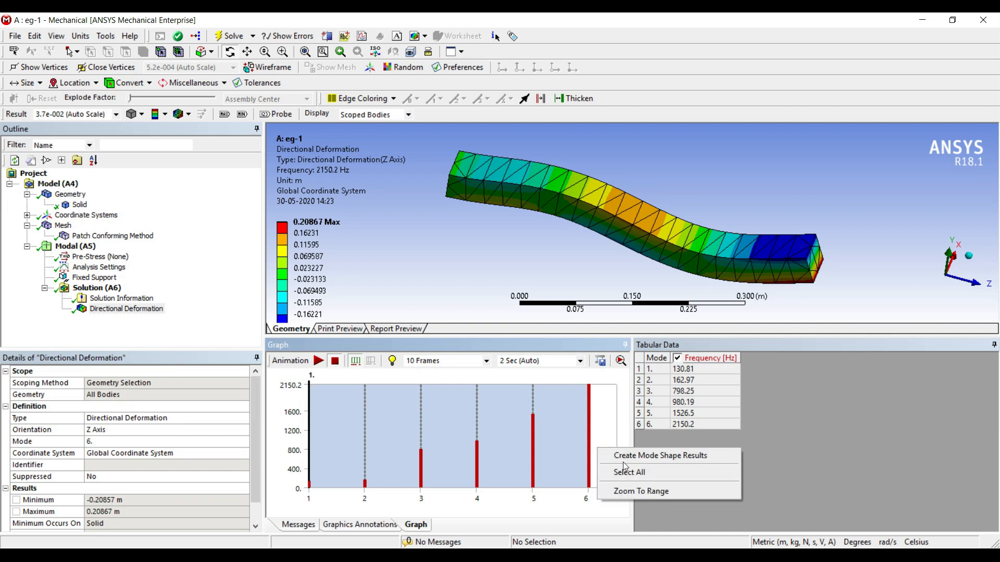
left_click(625, 458)
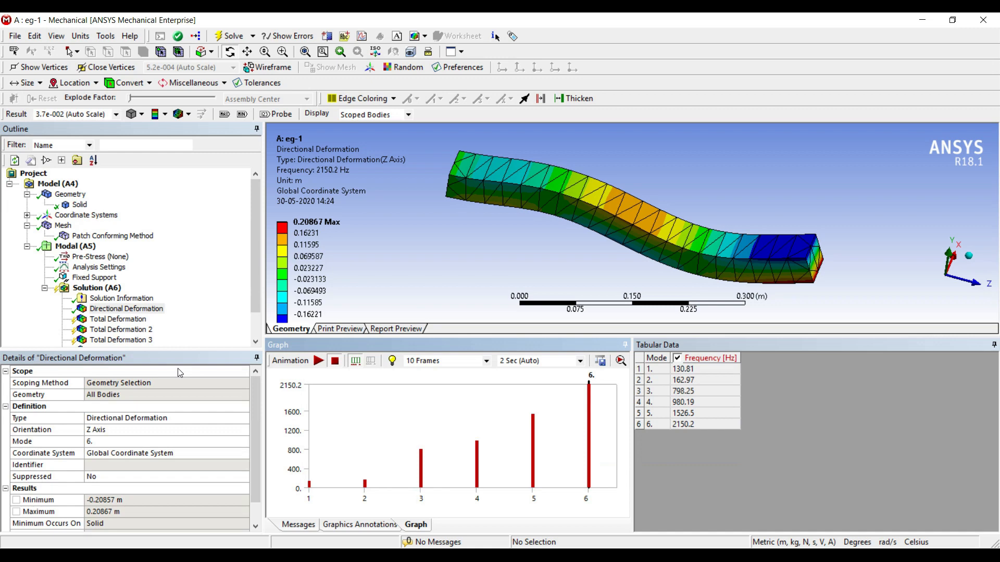
Step: Solve again to evaluate the new total deformation results
scroll(162, 318, "down", 1)
left_click(99, 257)
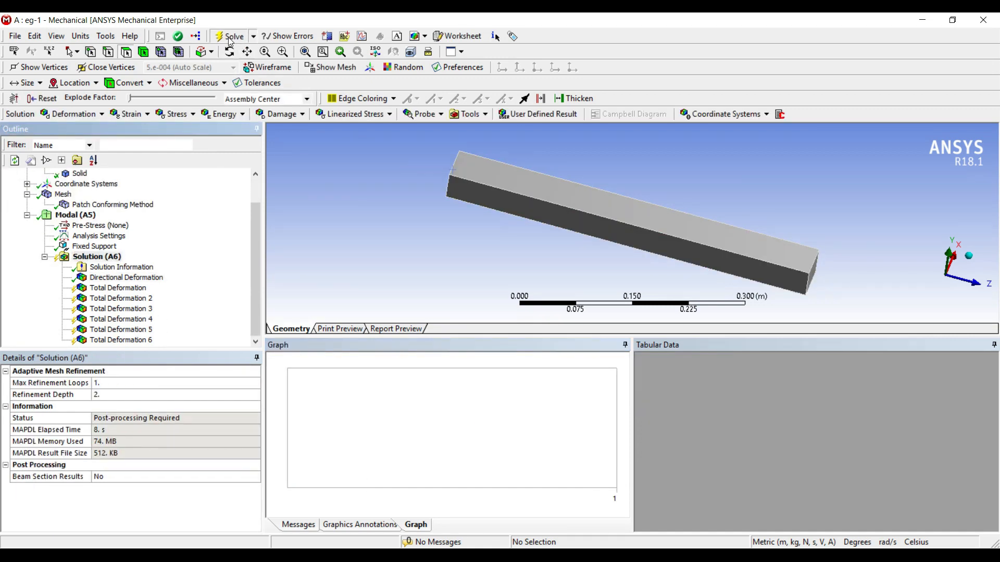
left_click(229, 37)
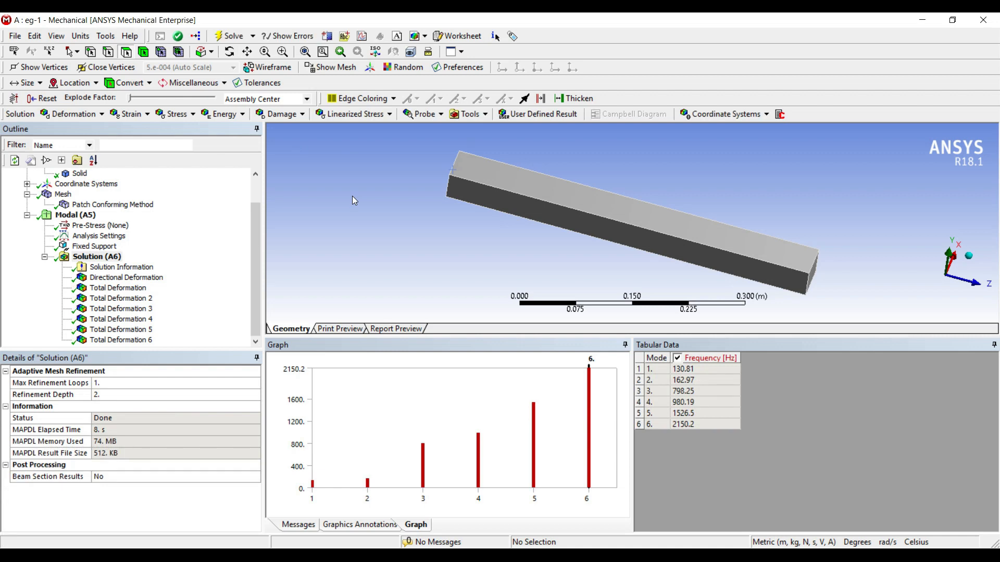
Step: Display the Total Deformation result of mode 1 and play its vibration animation, then pause it
left_click(151, 278)
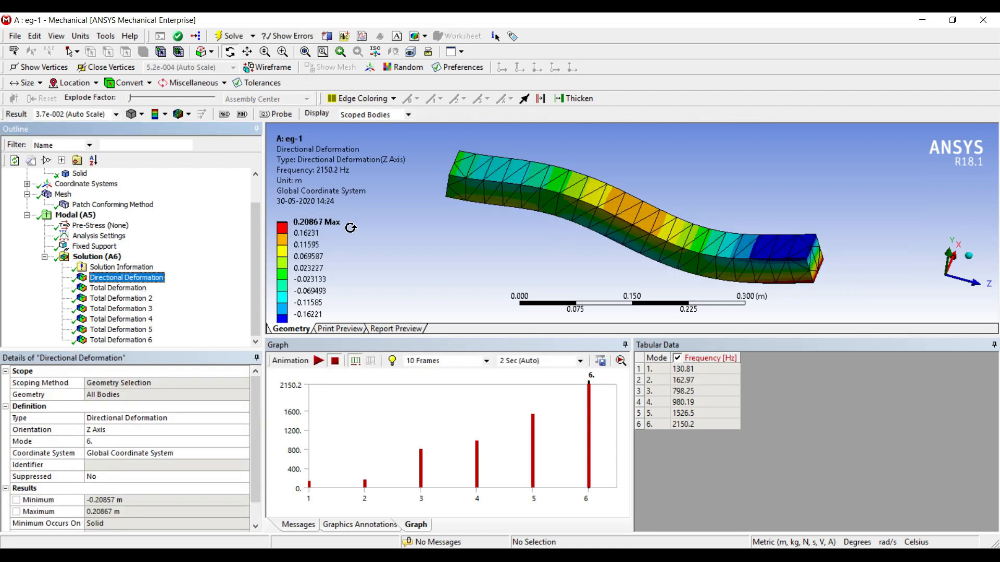
key("Down")
left_click_drag(758, 258, 760, 229)
left_click_drag(536, 266, 535, 245)
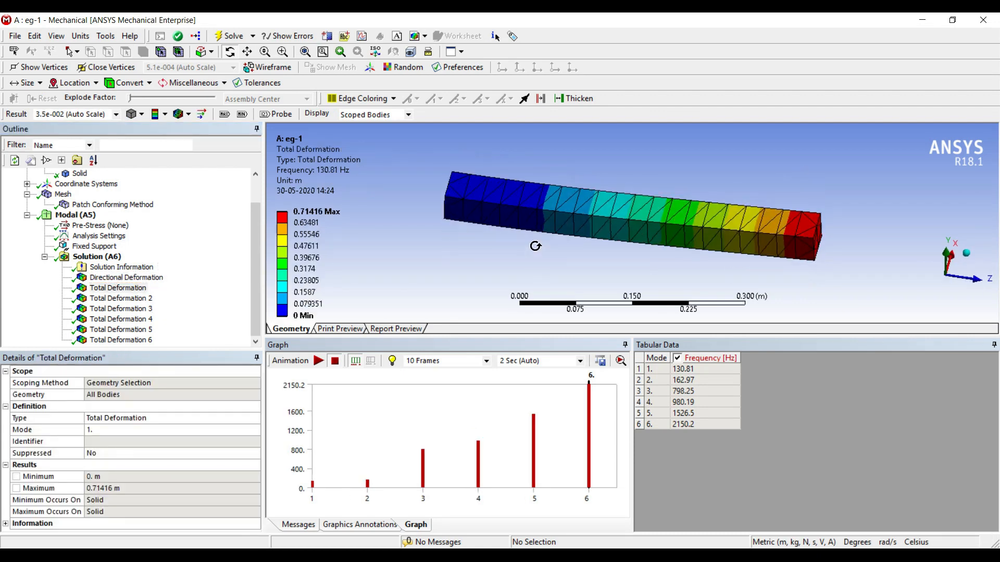
left_click(317, 361)
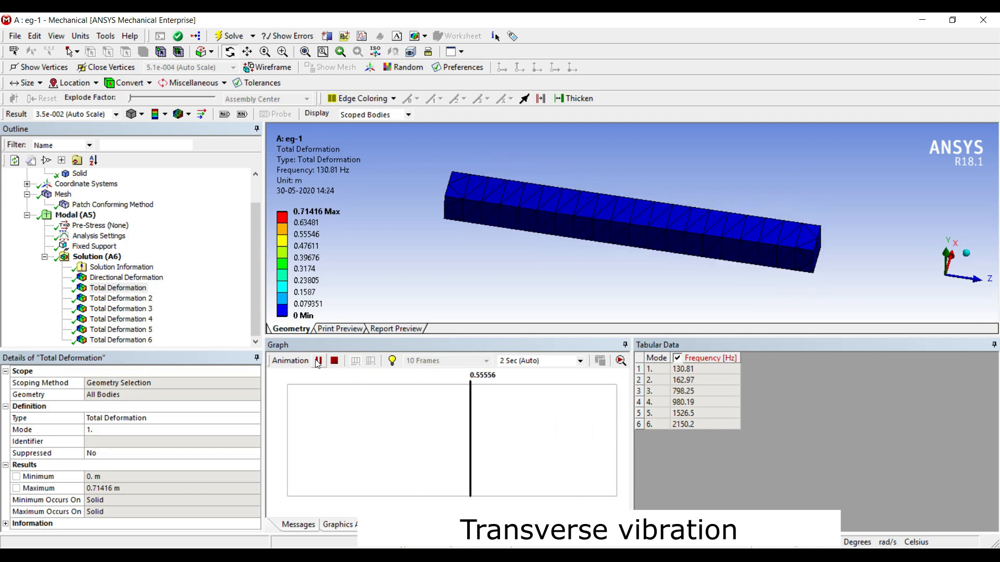
left_click(318, 360)
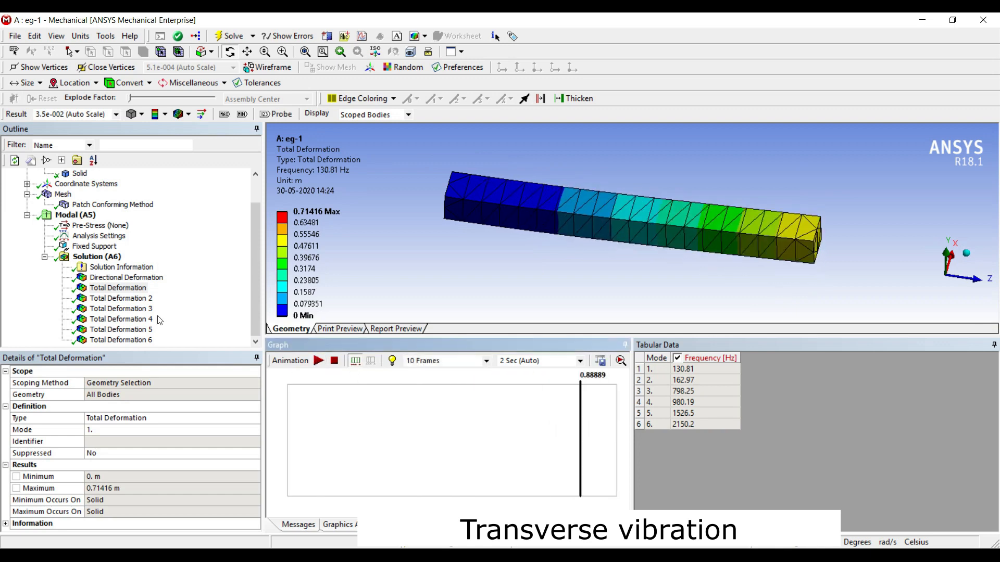
Step: Animate the mode shapes of Total Deformation 2 and Total Deformation 3, pausing each one
left_click(121, 299)
left_click(317, 361)
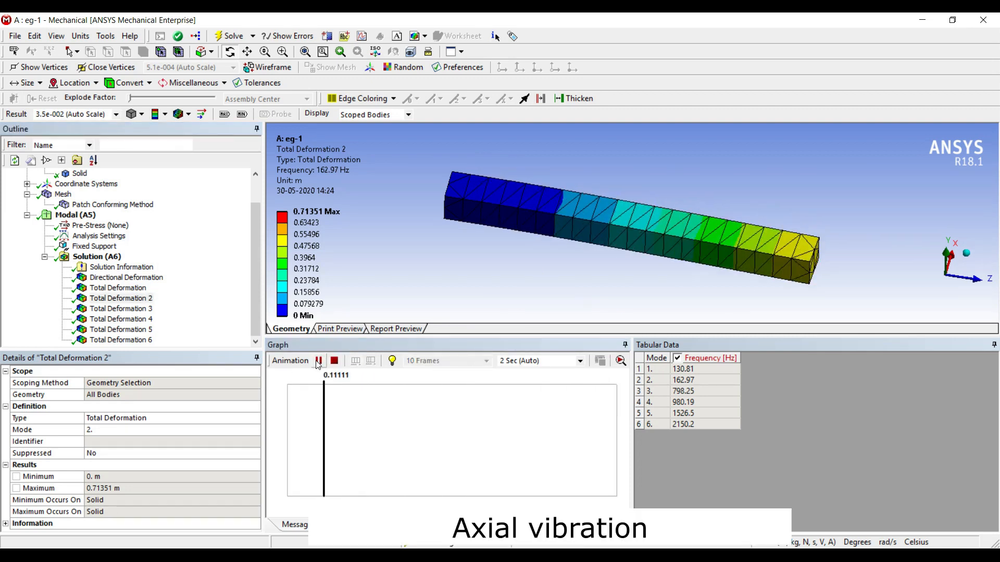
left_click(317, 361)
left_click(121, 309)
left_click(318, 361)
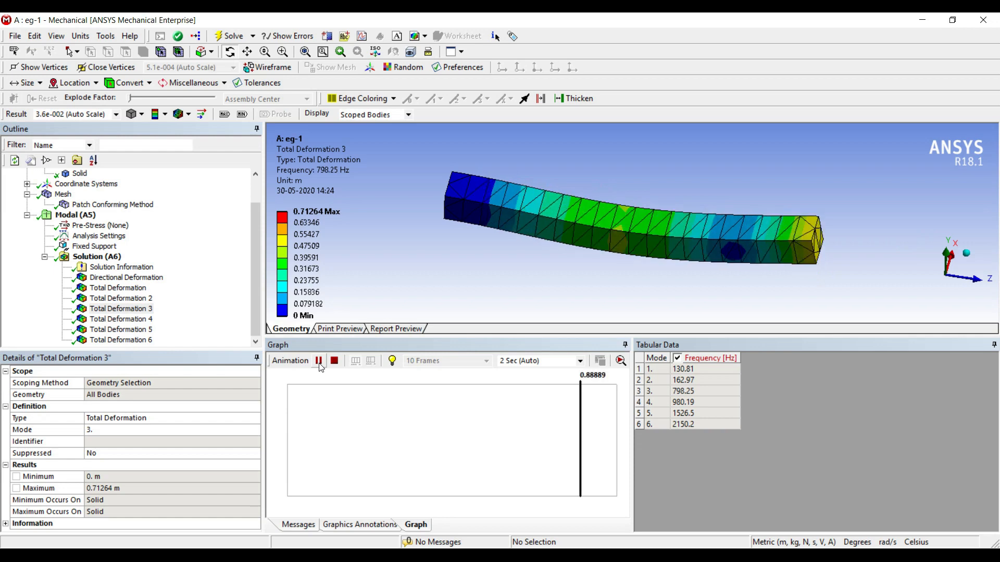
left_click(317, 361)
Step: Animate the mode shapes of Total Deformation 4 and Total Deformation 5, pausing each one
left_click(121, 319)
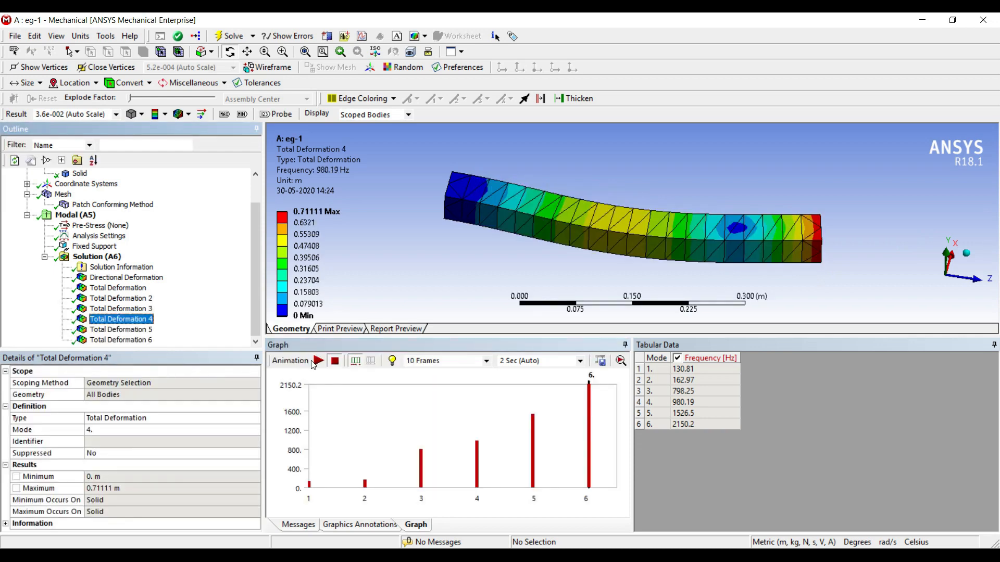
left_click(317, 361)
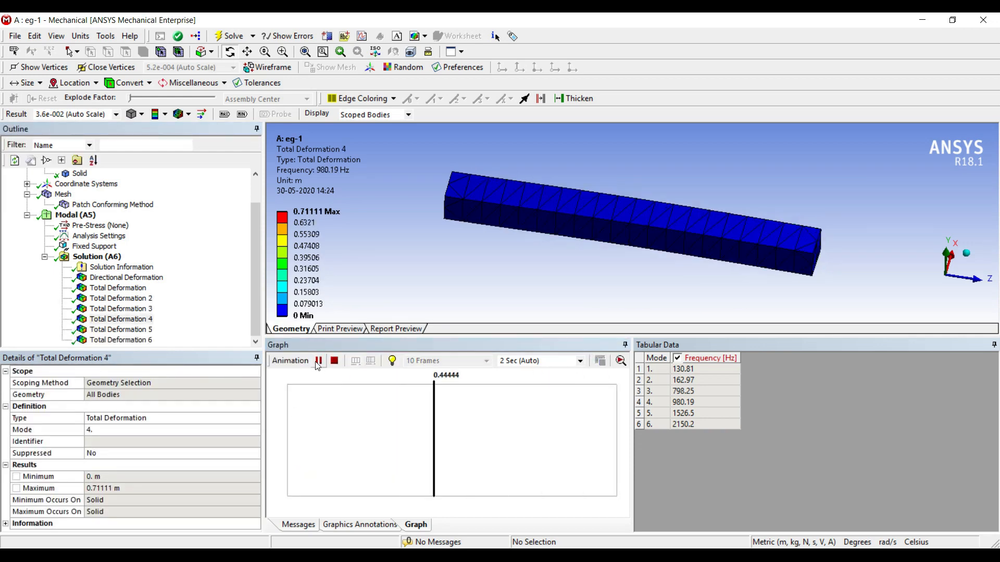
left_click(317, 362)
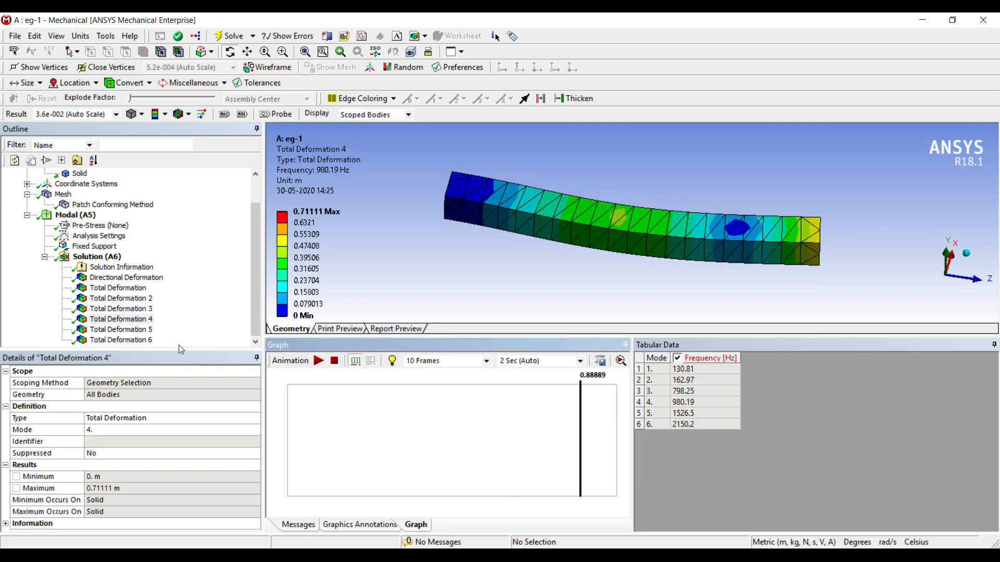
left_click(145, 332)
left_click(318, 360)
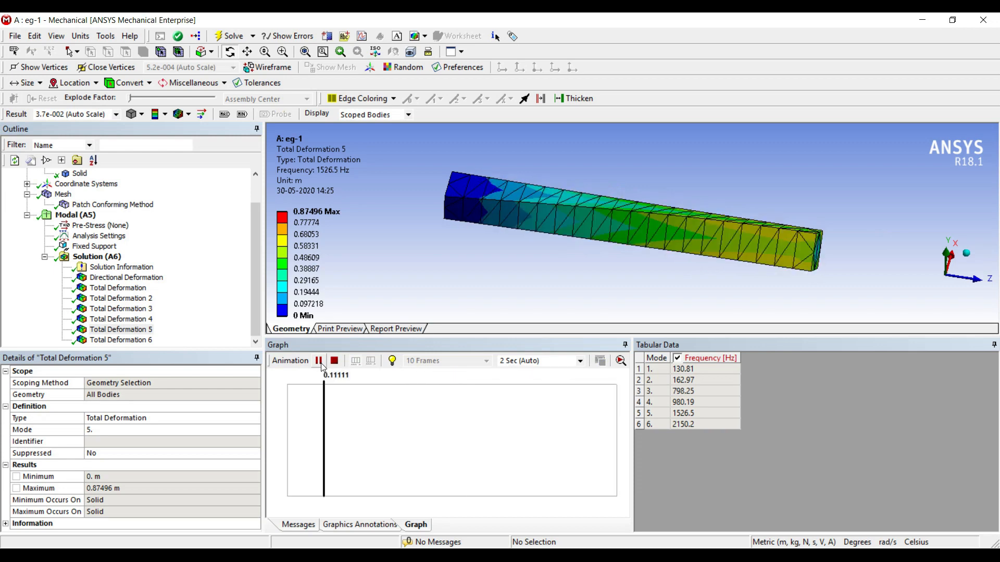
left_click(322, 363)
Step: Play the animation of Total Deformation 6, and replay the animation of Total Deformation 2
left_click(150, 342)
left_click(315, 361)
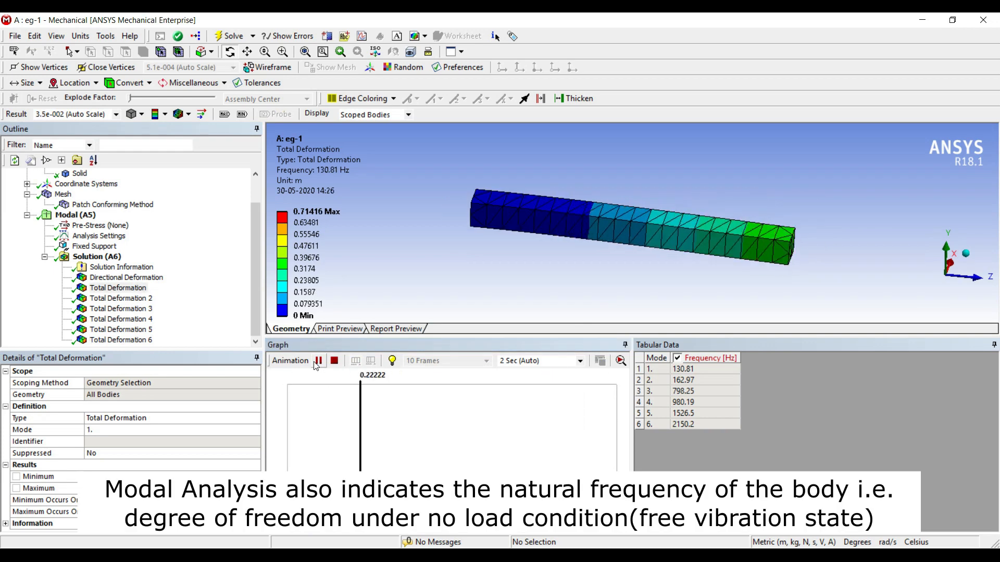
left_click(318, 362)
left_click(118, 301)
left_click(317, 361)
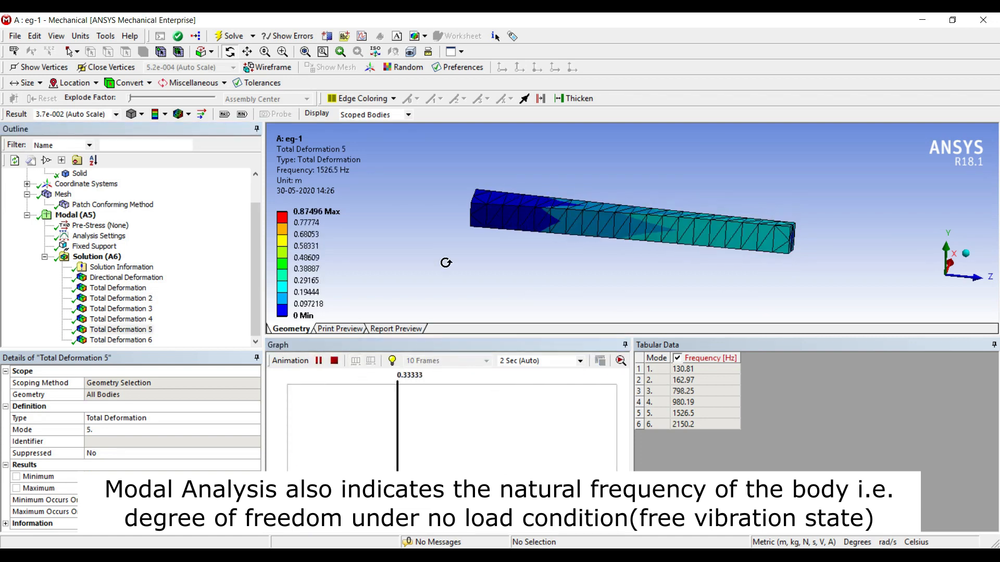
Step: Pause the Total Deformation 5 animation and examine the natural frequencies of modes 1, 2, 4, 5 and 6 in the frequency table
left_click(318, 360)
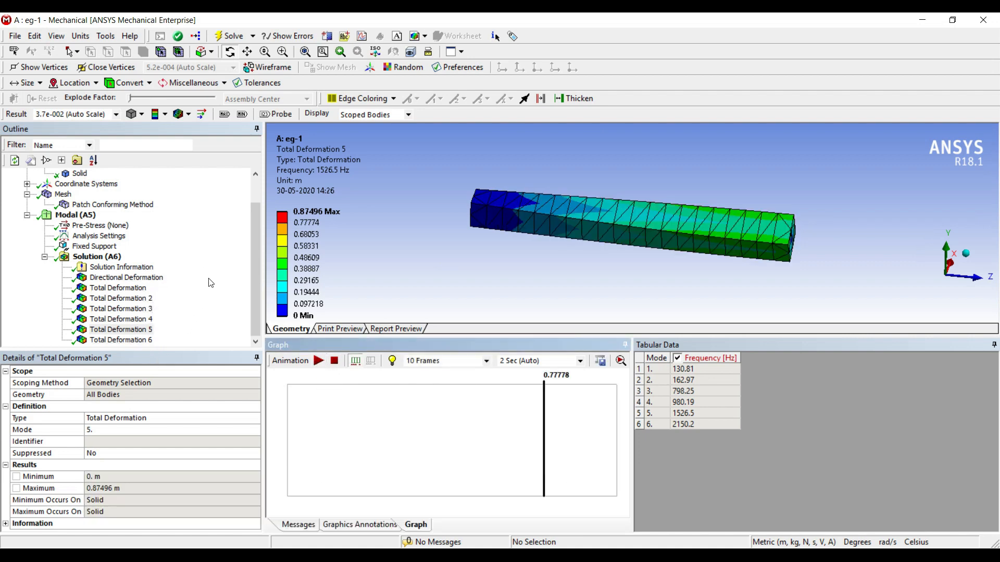
scroll(208, 288, "up", 1)
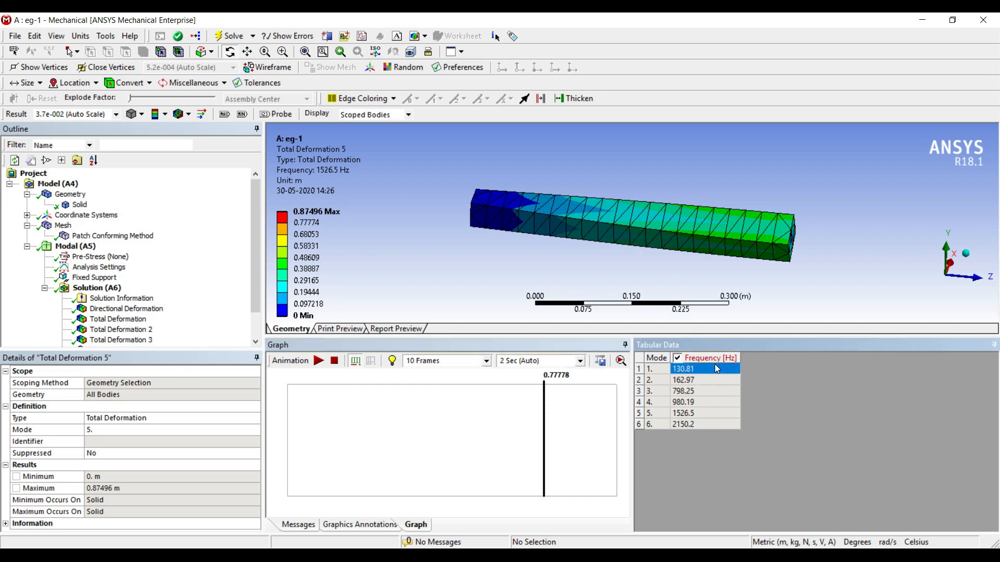
left_click(707, 412)
left_click(708, 400)
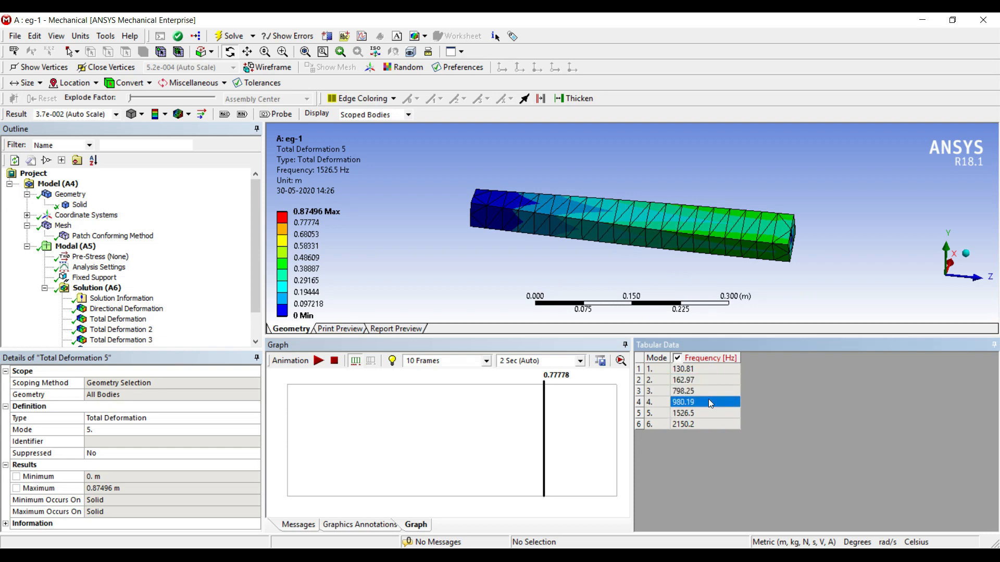
left_click(712, 424)
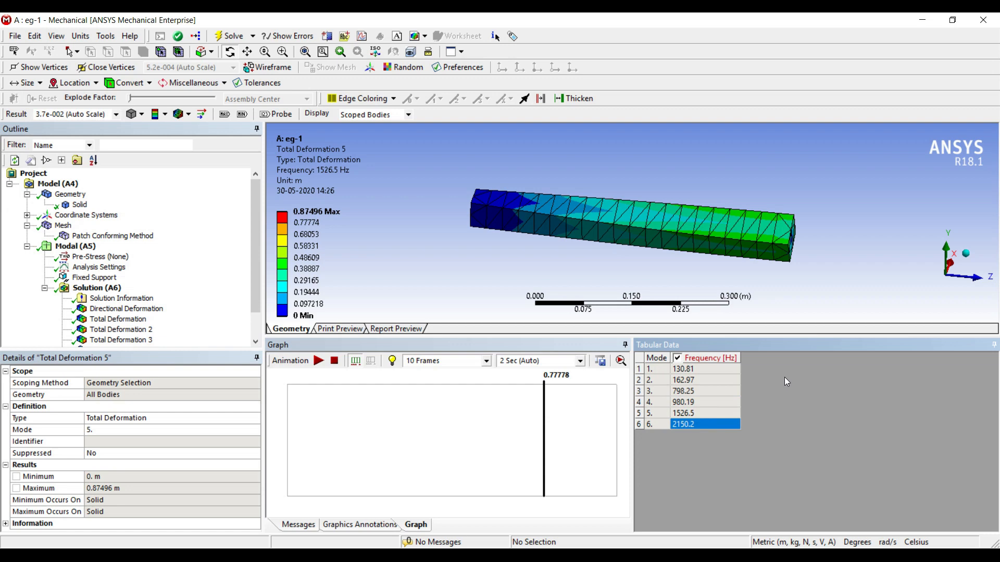
left_click(706, 367)
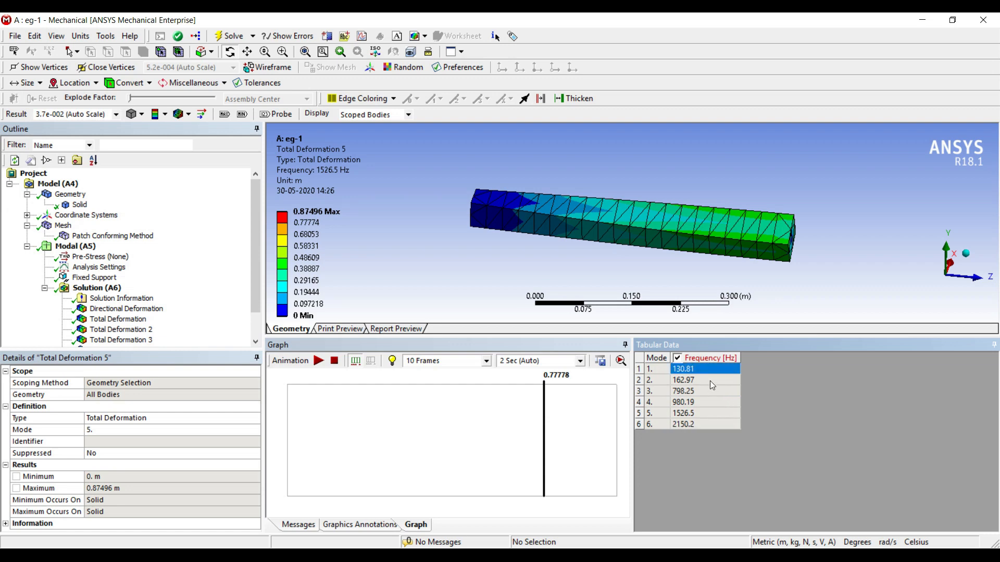
left_click(710, 380)
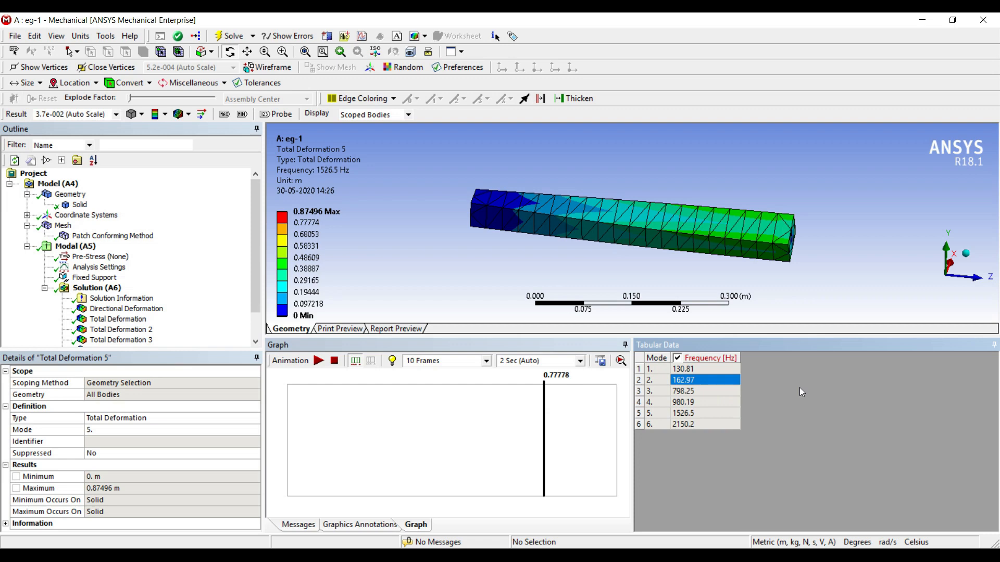